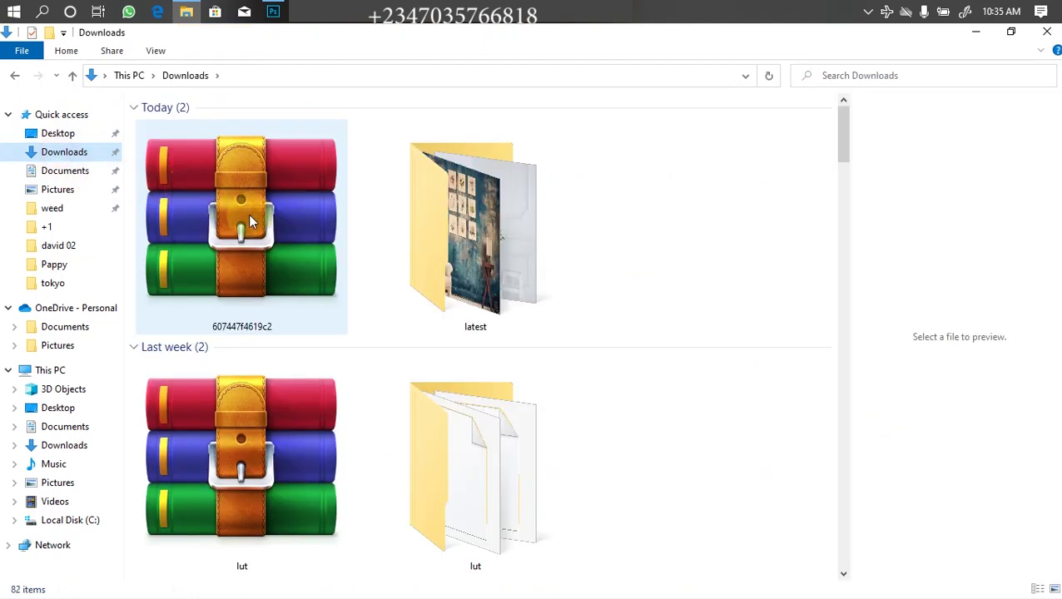
Step: Browse the images in the "latest" folder inside Downloads to see the available backdrops and props
left_click(687, 238)
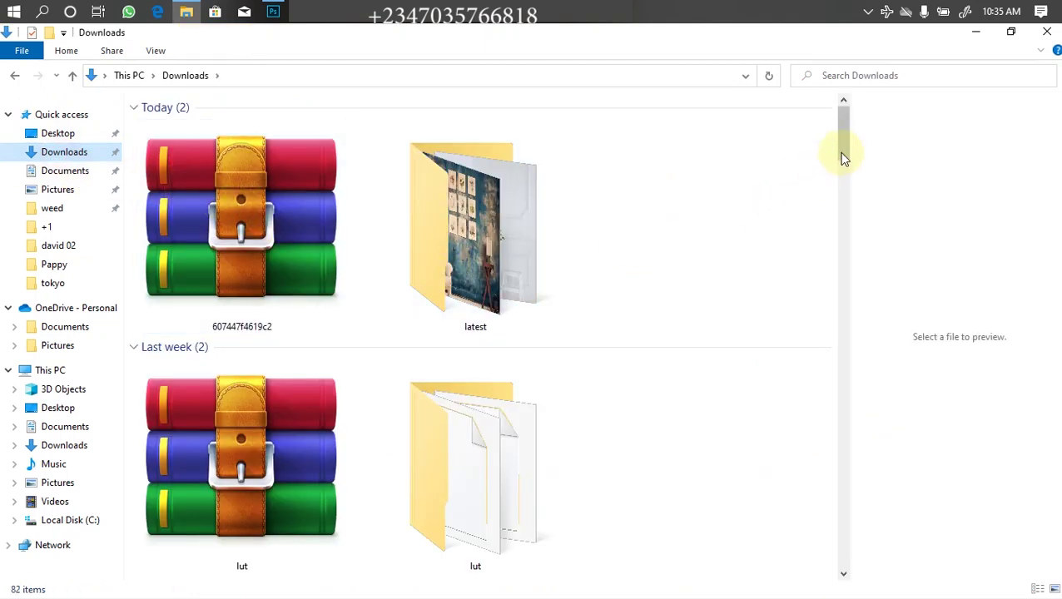
double_click(562, 223)
left_click_drag(843, 122, 843, 378)
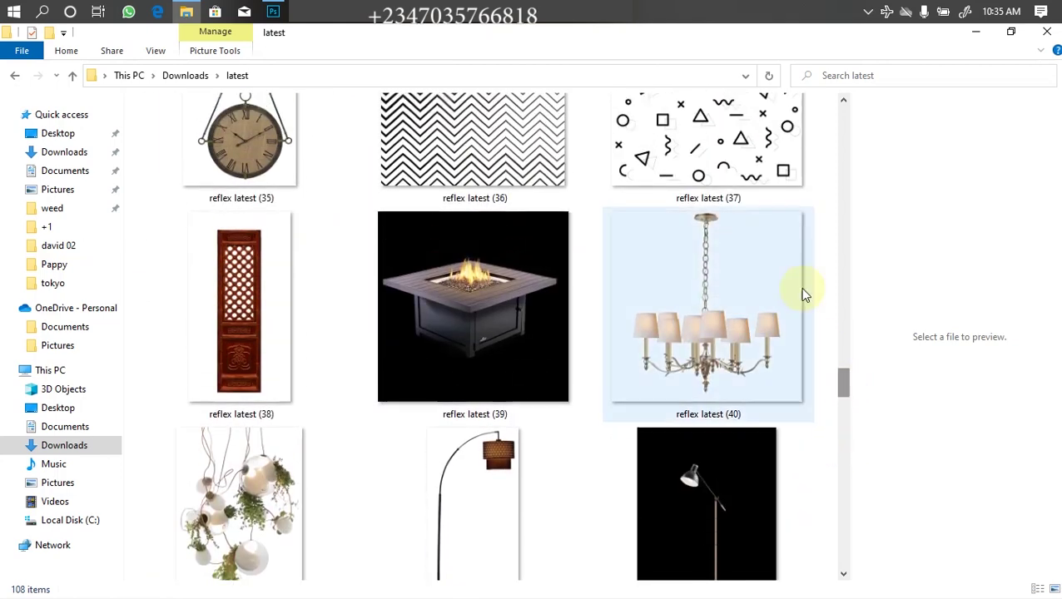
Step: Switch to Photoshop and hide Layer 5, the finished composite, in 001.psd
left_click(273, 12)
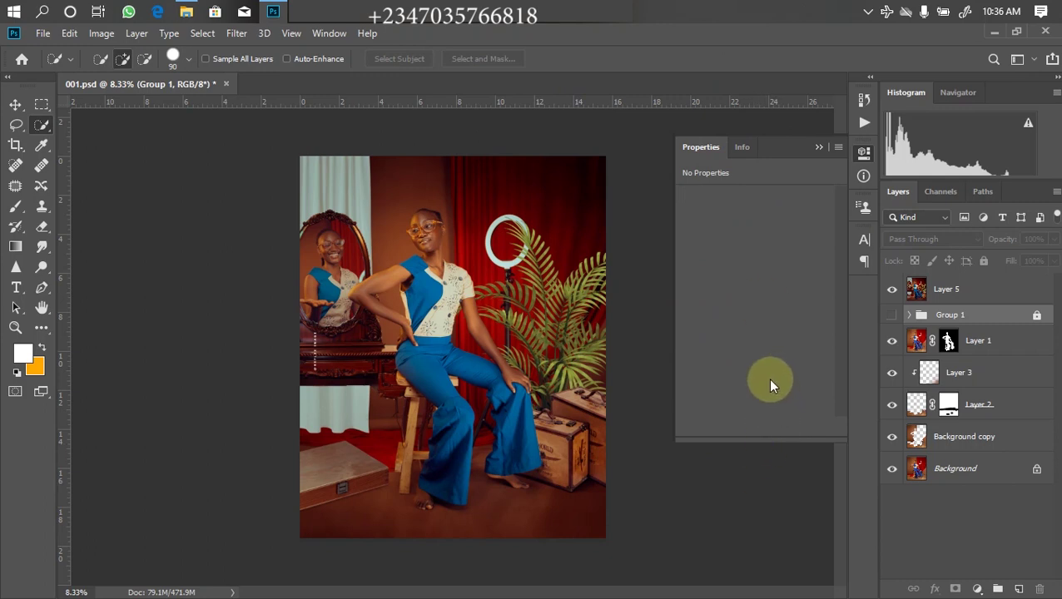
left_click(891, 289)
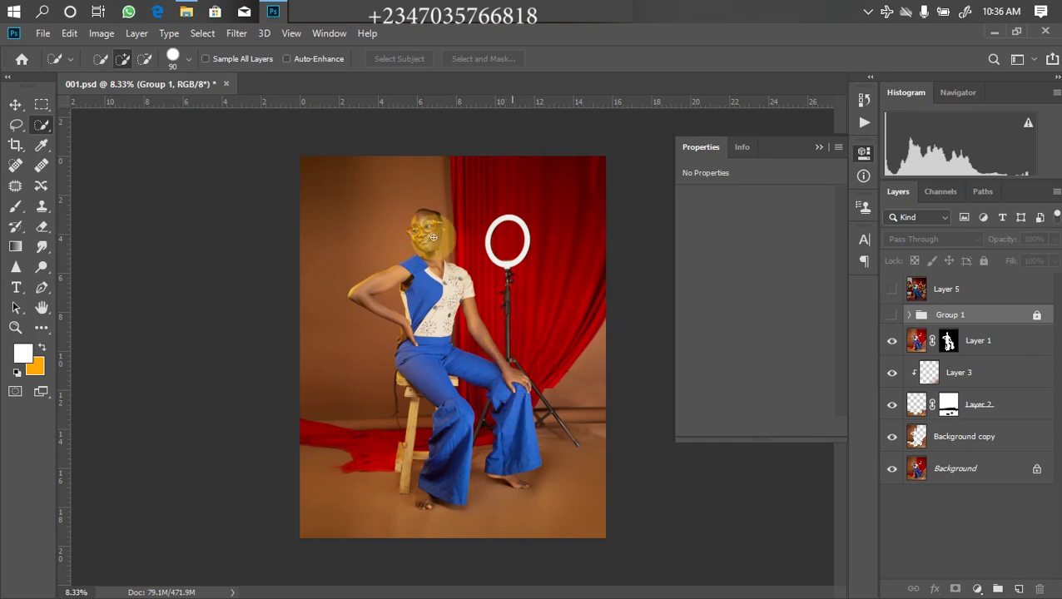
Step: Examine the model and the cut-out layers up close, temporarily turning off the Background layer
key("ctrl+plus")
key("ctrl+plus")
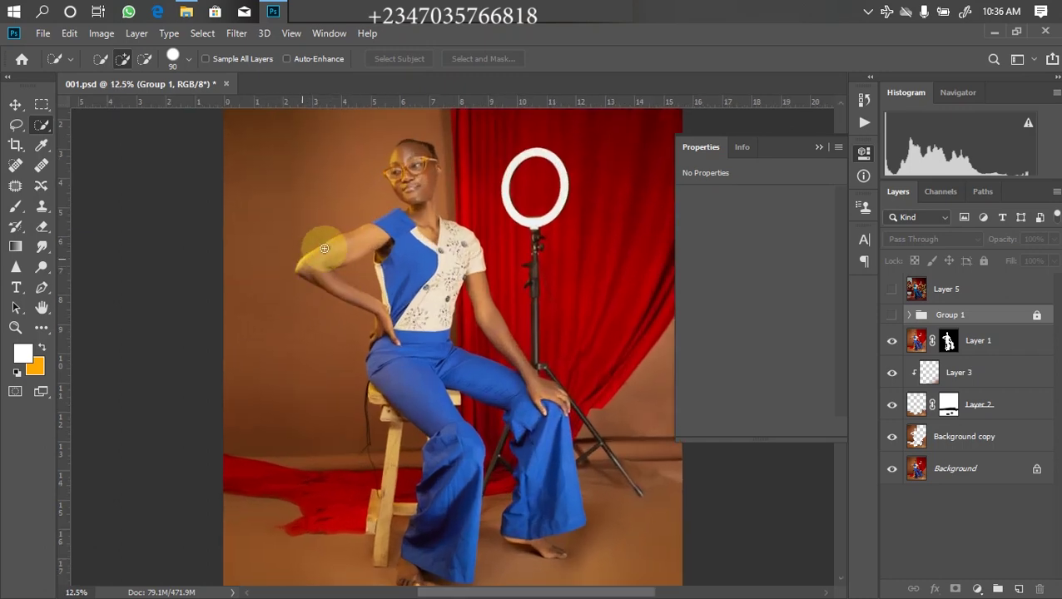
key("ctrl+minus")
key("ctrl+plus")
key("ctrl+minus")
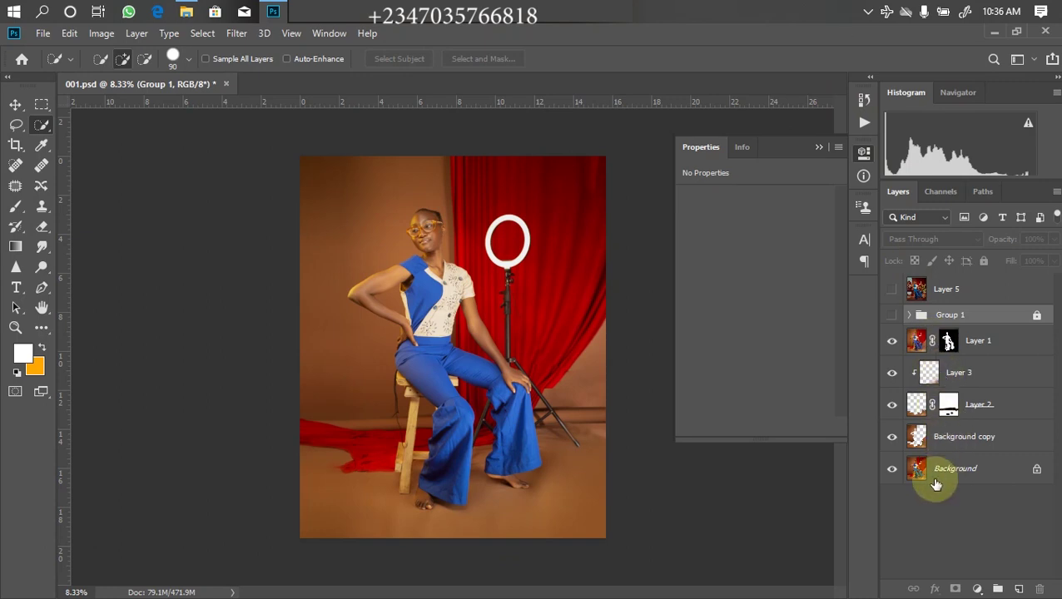
left_click(892, 469)
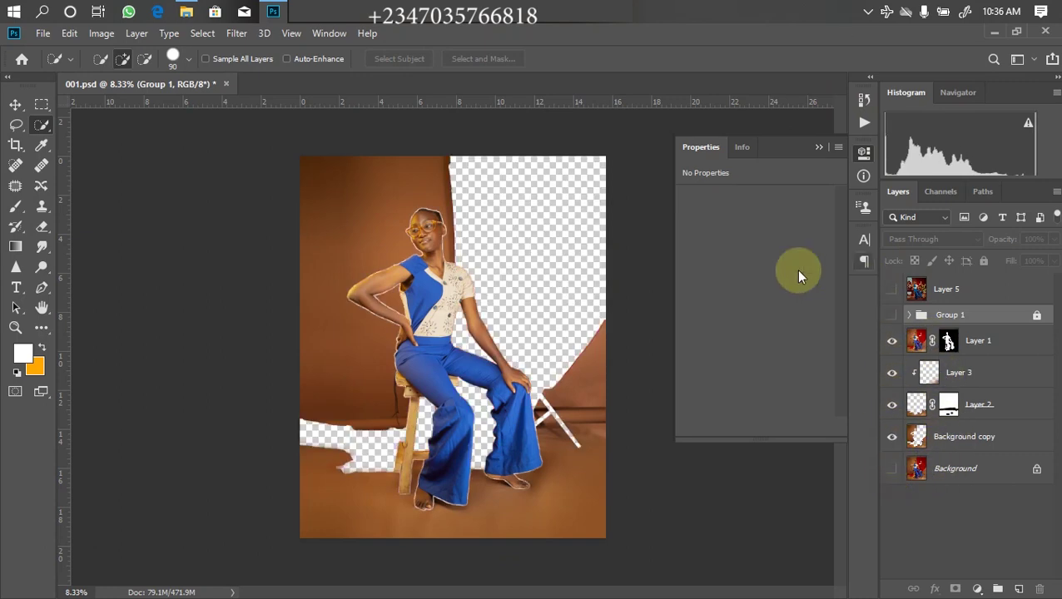
left_click(891, 468)
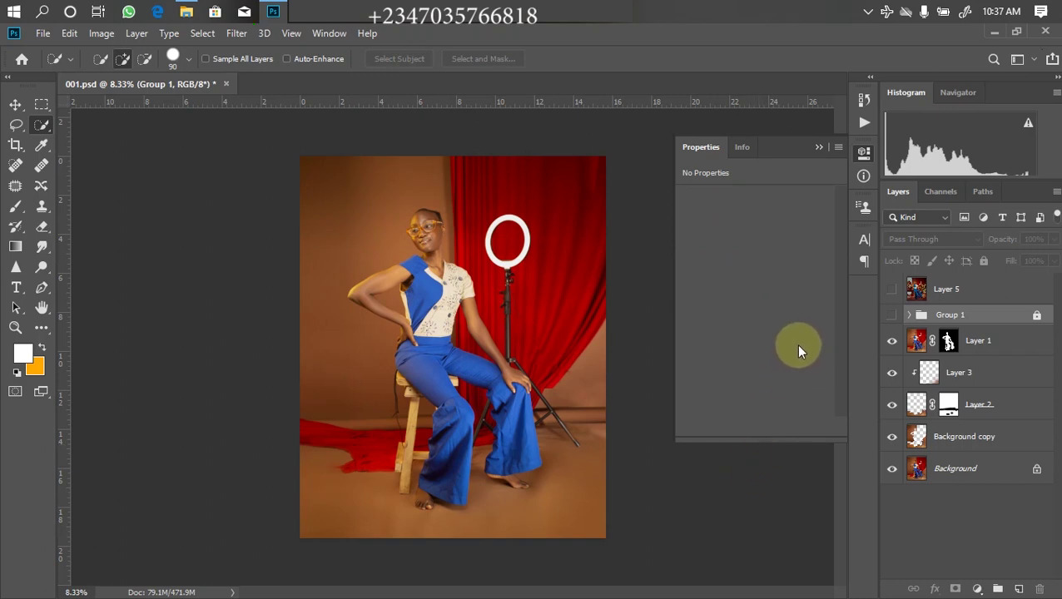
Step: Rename Layer 1, the masked cut-out of the woman, as "model"
double_click(979, 342)
type("model")
key("Return")
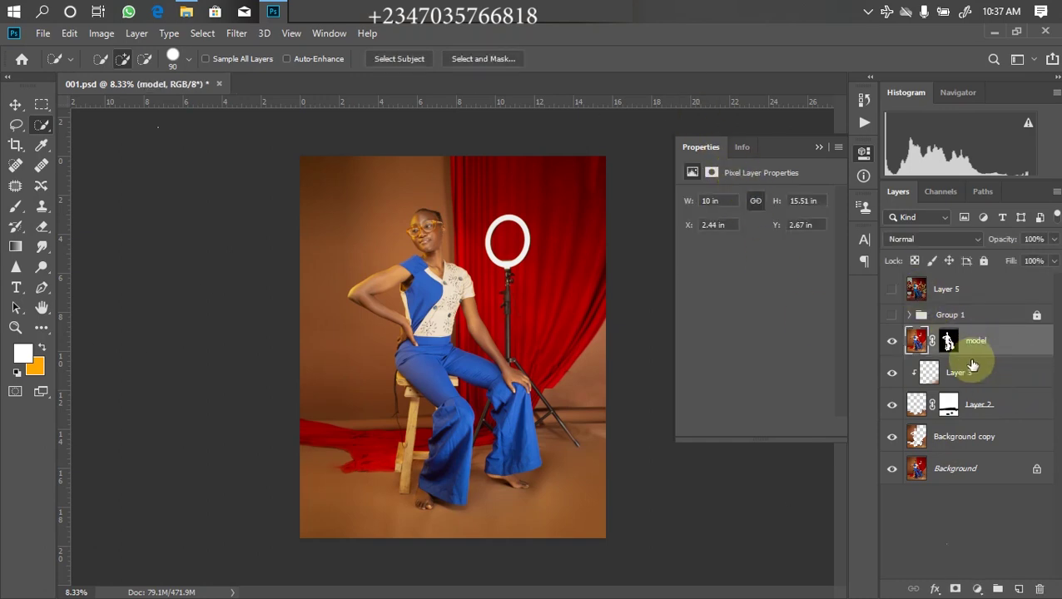
Step: Place the abstract oil-painted texture from Downloads above Layer 3, scaled to 105% and rotated 90 degrees to cover the canvas
left_click(957, 372)
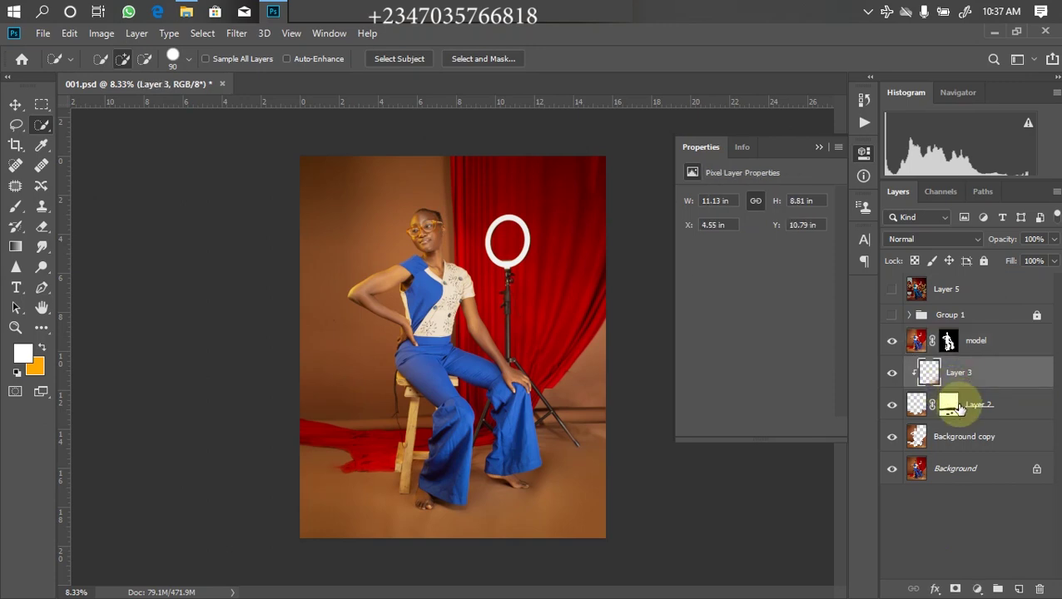
left_click(187, 11)
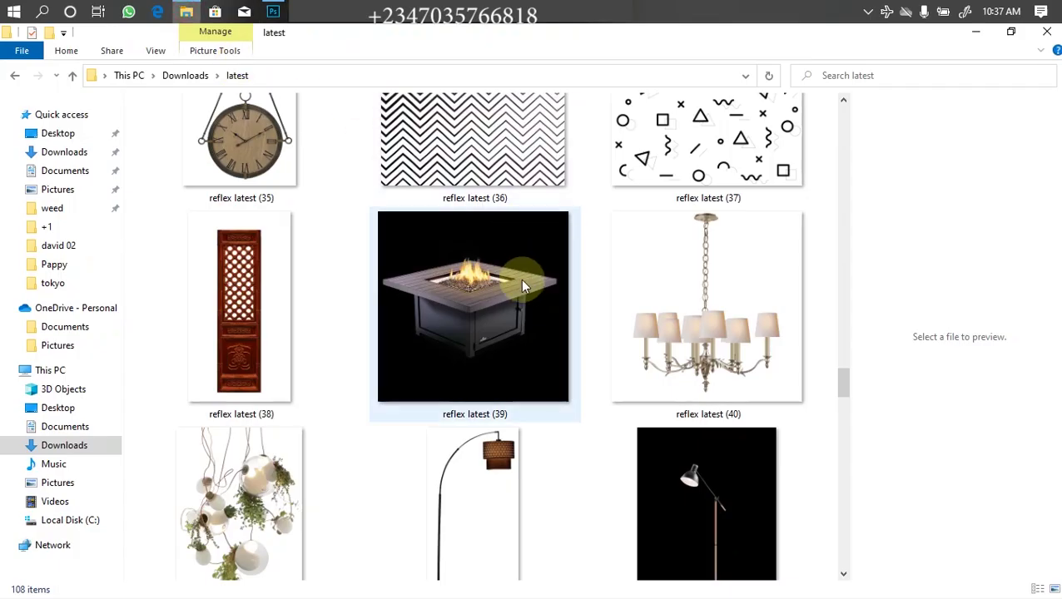
left_click(64, 152)
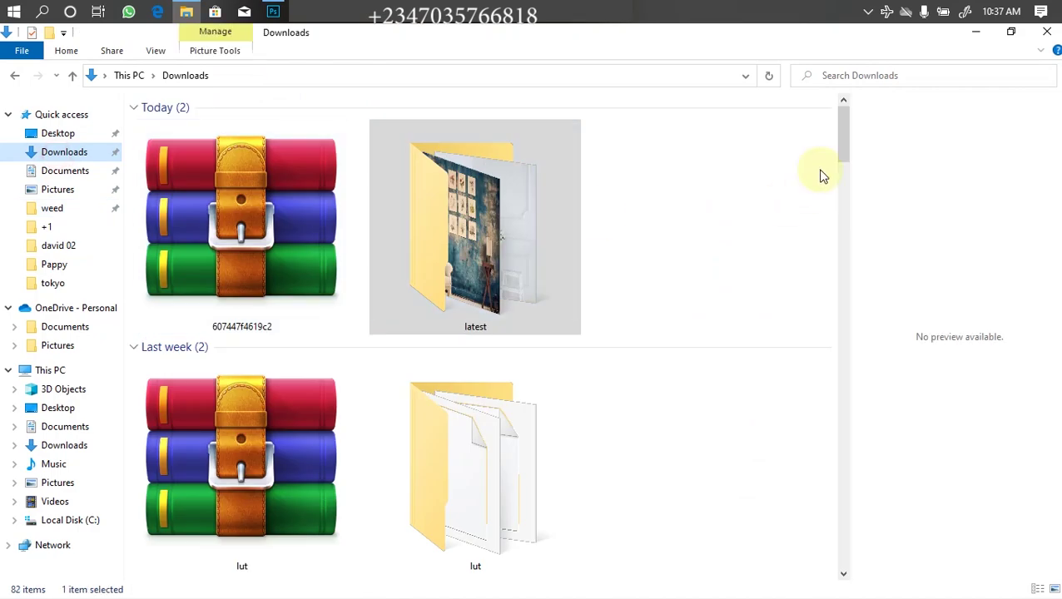
left_click_drag(843, 134, 799, 445)
left_click(457, 239)
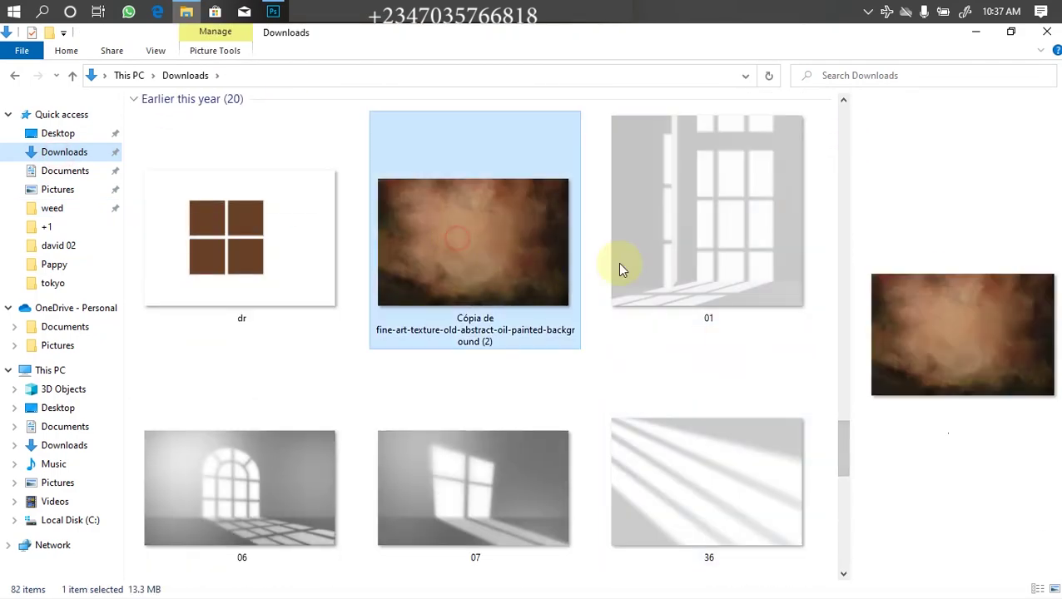
left_click_drag(450, 245, 388, 191)
left_click_drag(422, 231, 455, 355)
left_click_drag(452, 244, 412, 132)
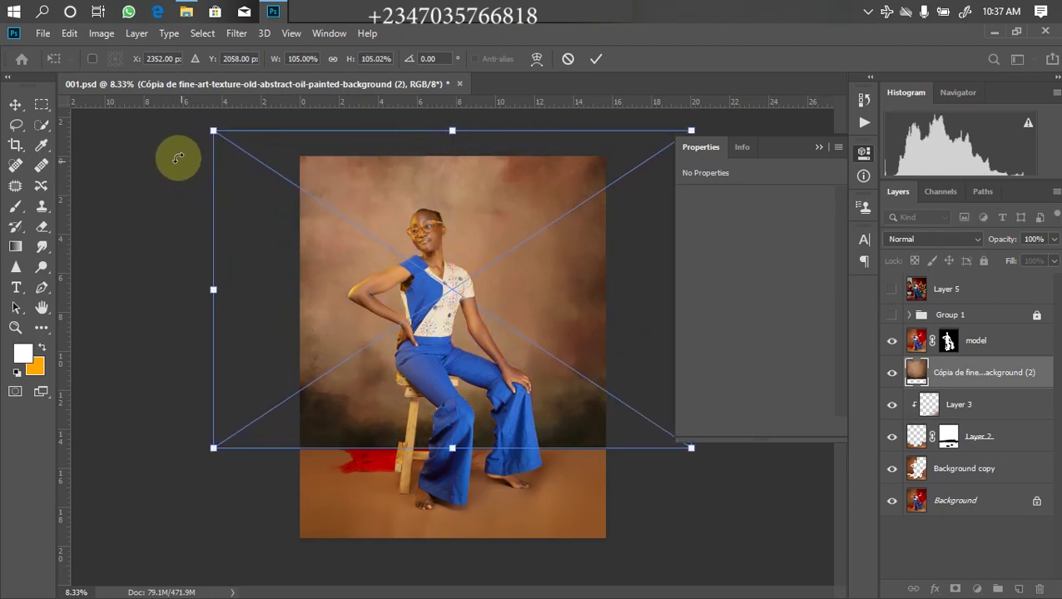
left_click_drag(173, 125, 545, 120)
left_click_drag(450, 275, 446, 334)
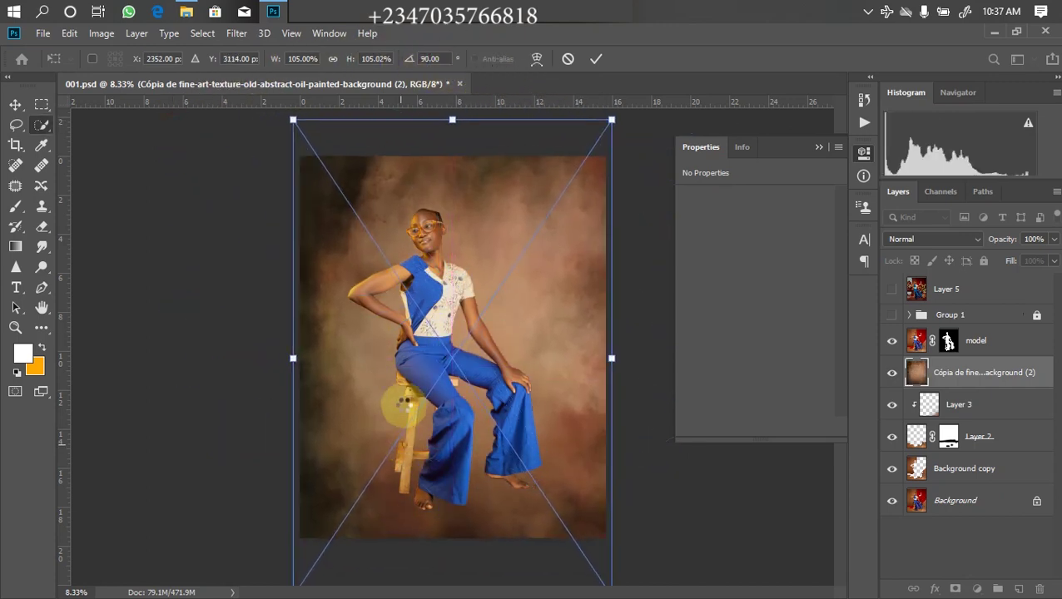
key("Return")
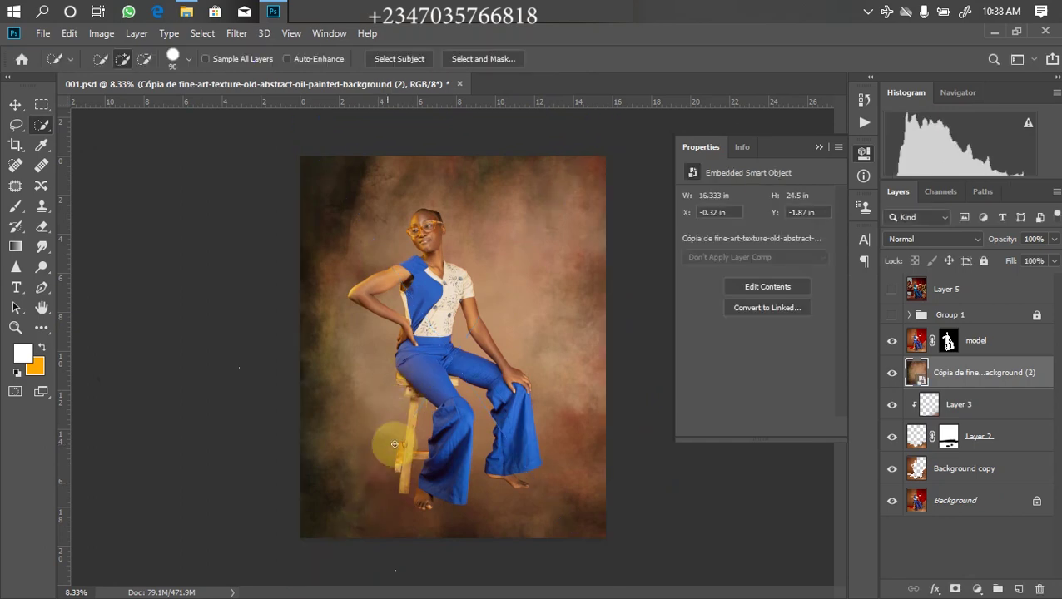
Step: Set the texture layer's blend mode to Soft Light and fully desaturate it with Hue/Saturation
left_click(914, 240)
left_click(899, 409)
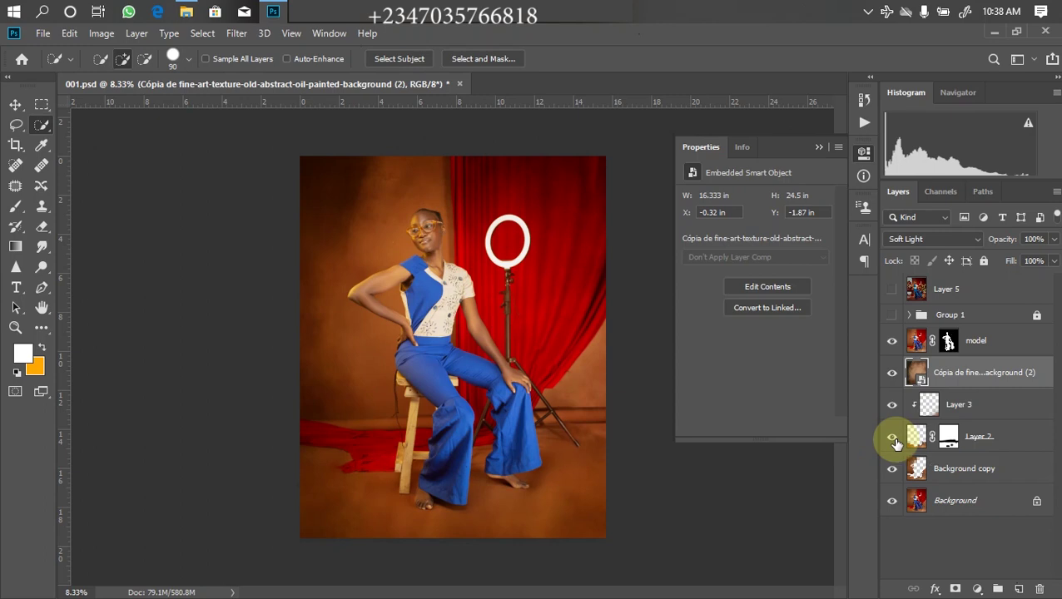
key("ctrl+u")
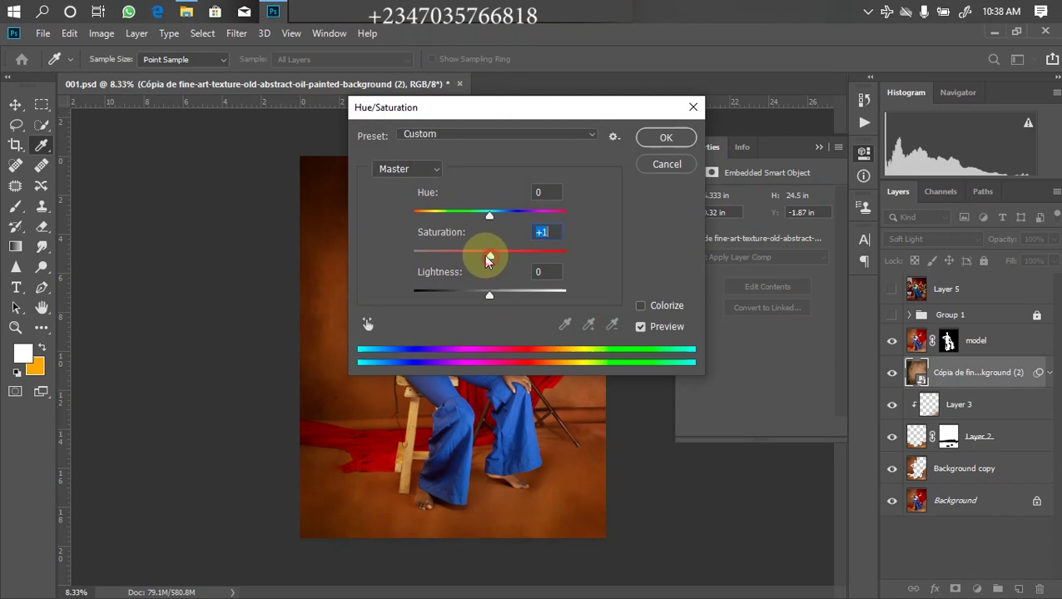
left_click_drag(489, 260, 413, 255)
key("Return")
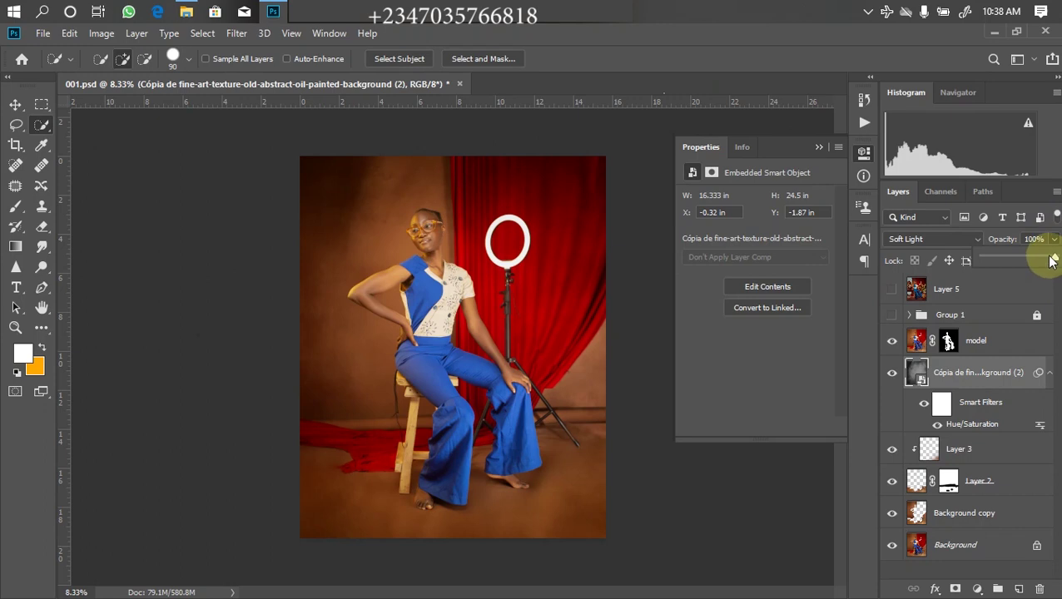
Step: Lower the texture layer's opacity to 72%
left_click_drag(1038, 261, 1015, 282)
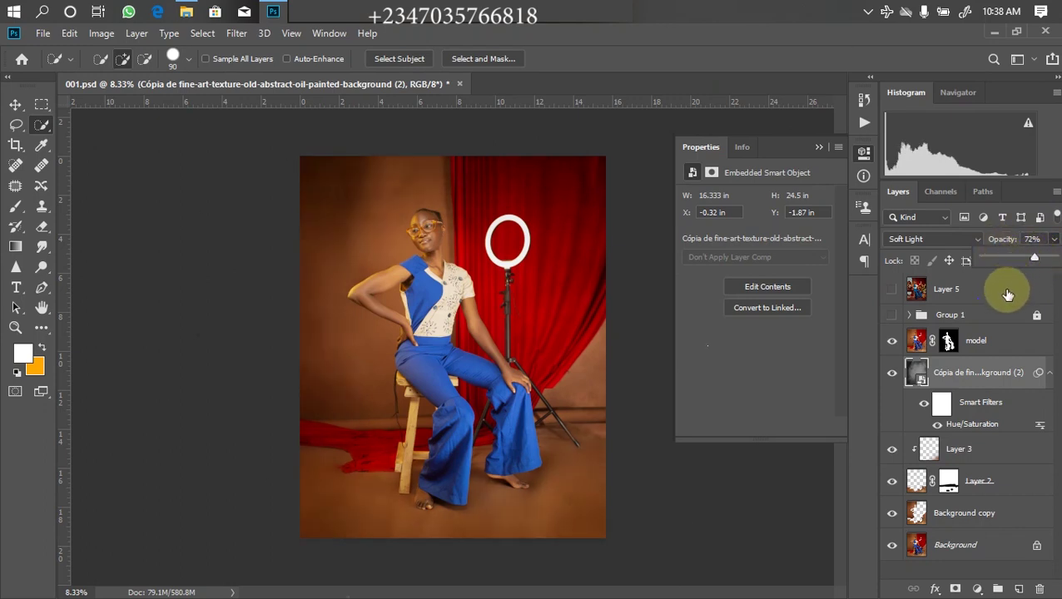
left_click(1005, 299)
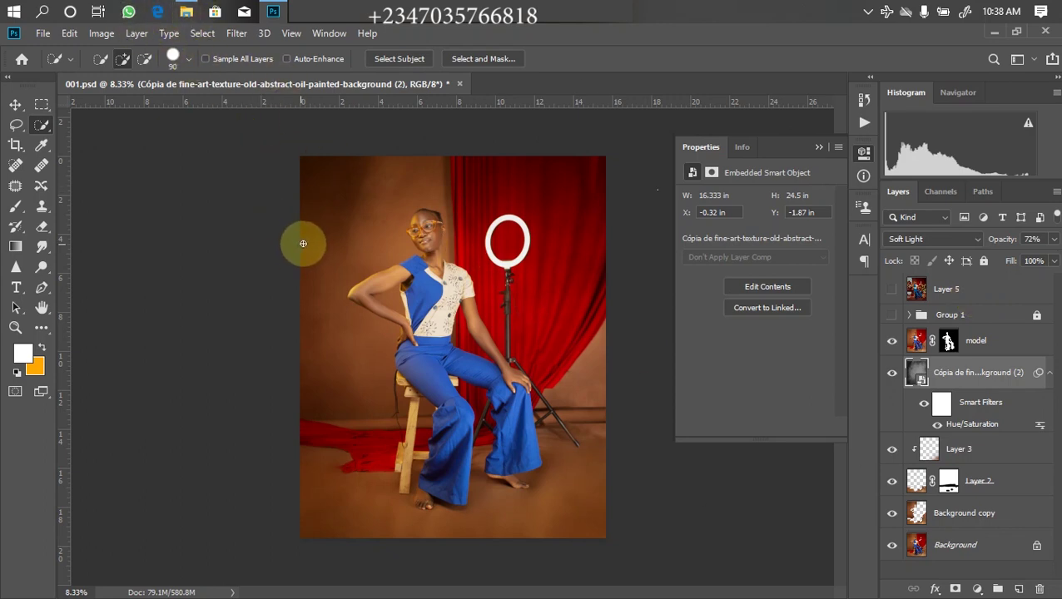
Step: Locate the mirrored dressing table image in the "latest" folder and check the finished composite on Layer 5 in Photoshop for prop placement
left_click(187, 11)
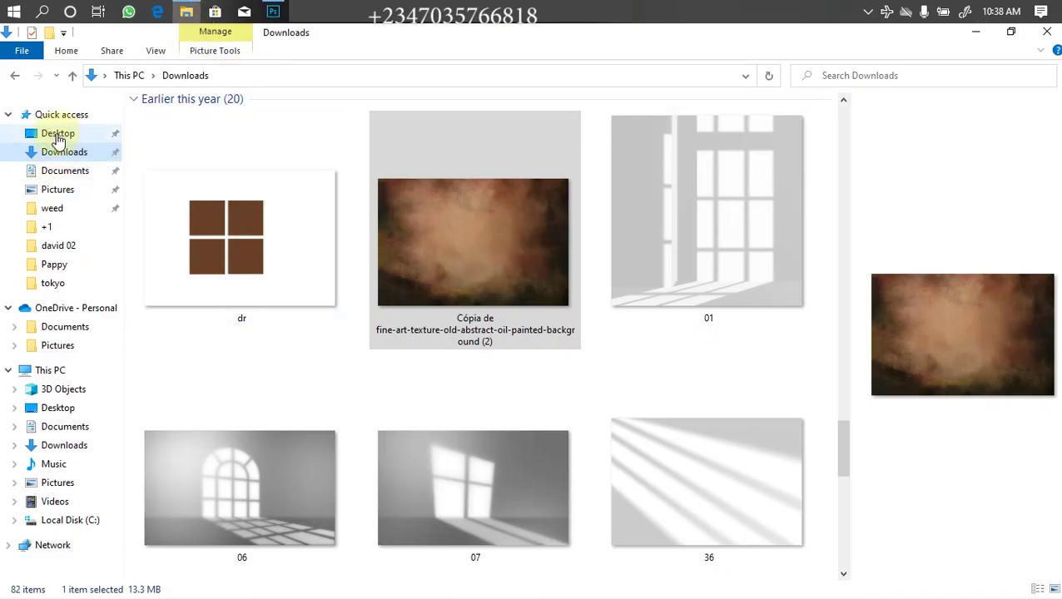
left_click(65, 156)
left_click(489, 268)
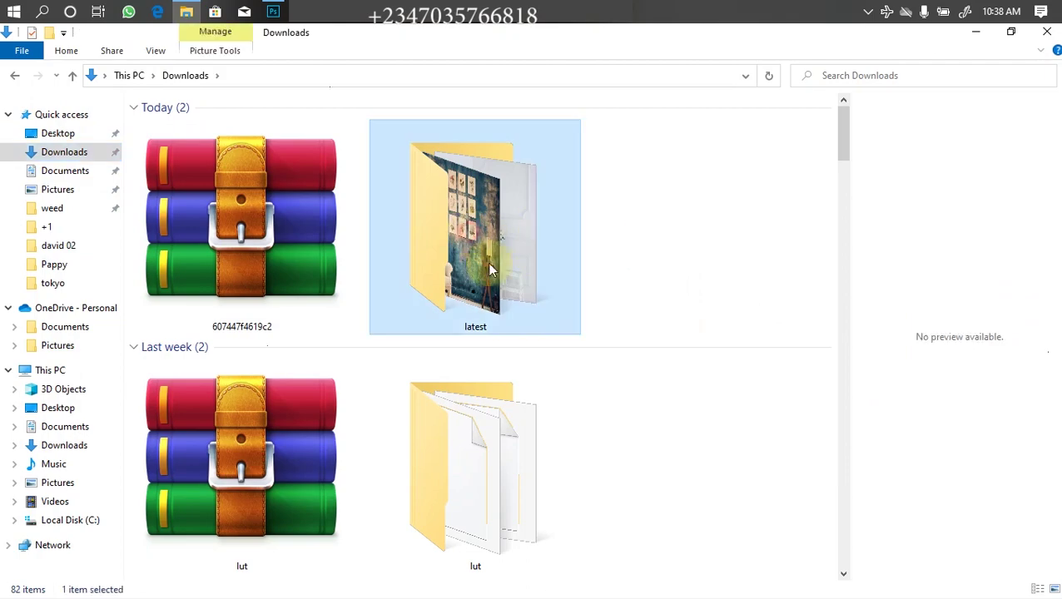
key("Return")
left_click_drag(839, 131, 820, 314)
scroll(775, 314, "down", 1)
left_click(422, 337)
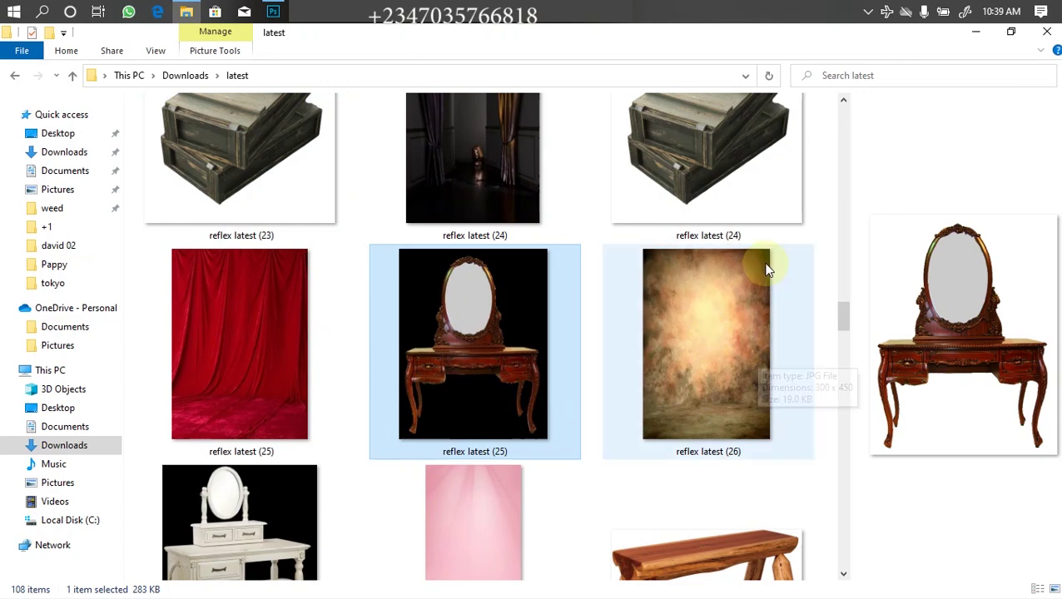
left_click(272, 13)
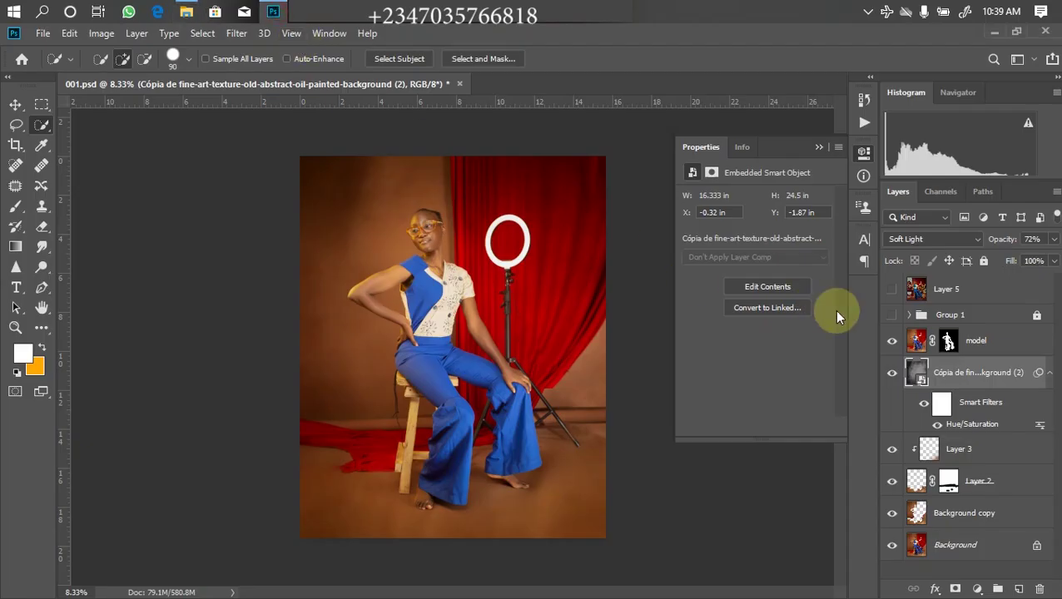
left_click(891, 289)
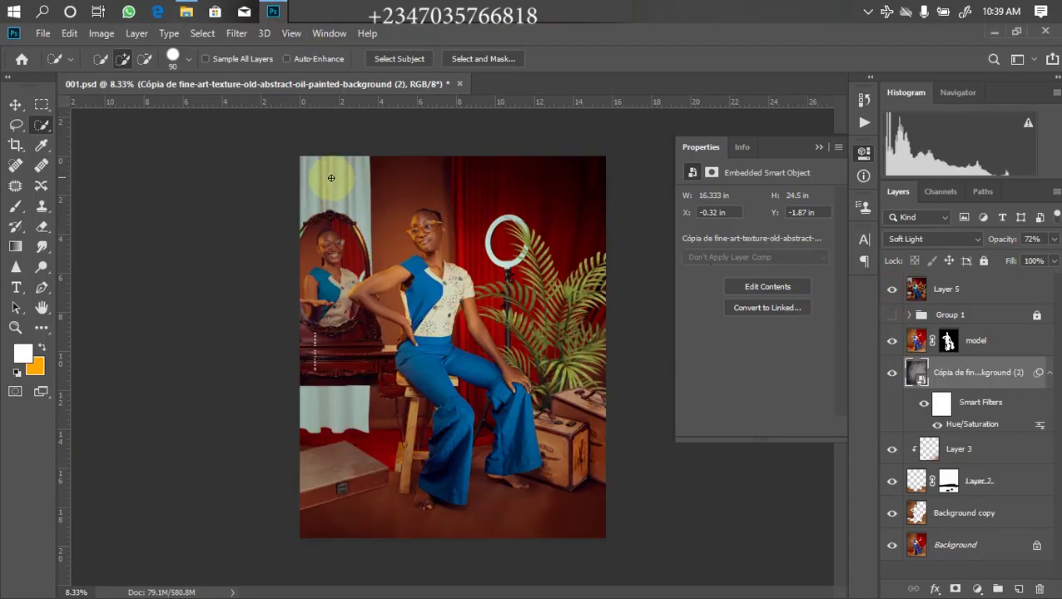
Step: Place the white curtain image reflex latest (1) beneath the model layer, scaled to 73.5% along the photo's left edge
left_click(187, 11)
left_click_drag(843, 325, 736, 110)
left_click(489, 178)
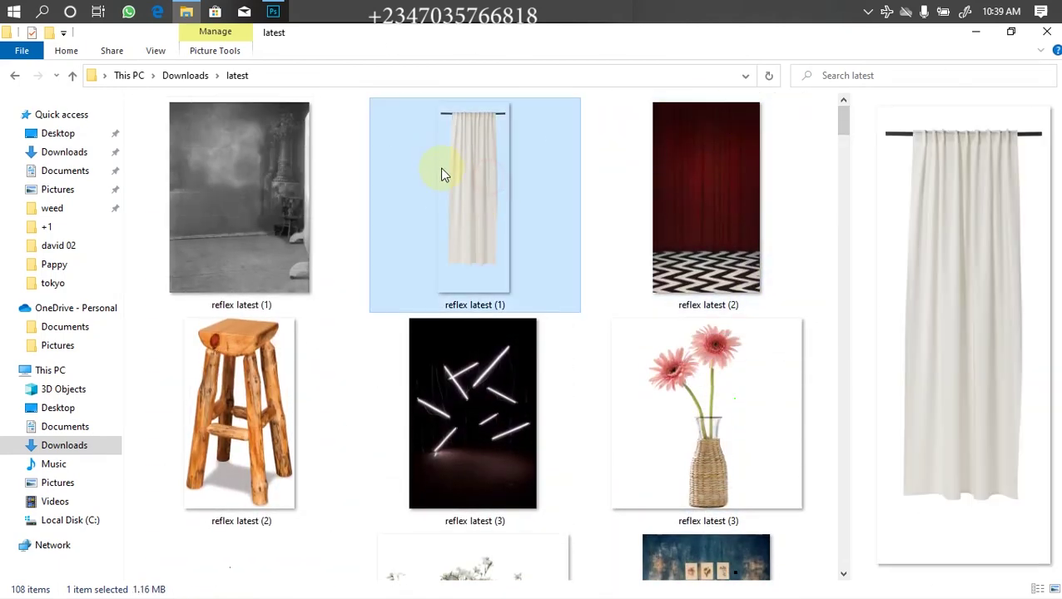
left_click_drag(427, 130, 391, 297)
left_click_drag(407, 231, 337, 187)
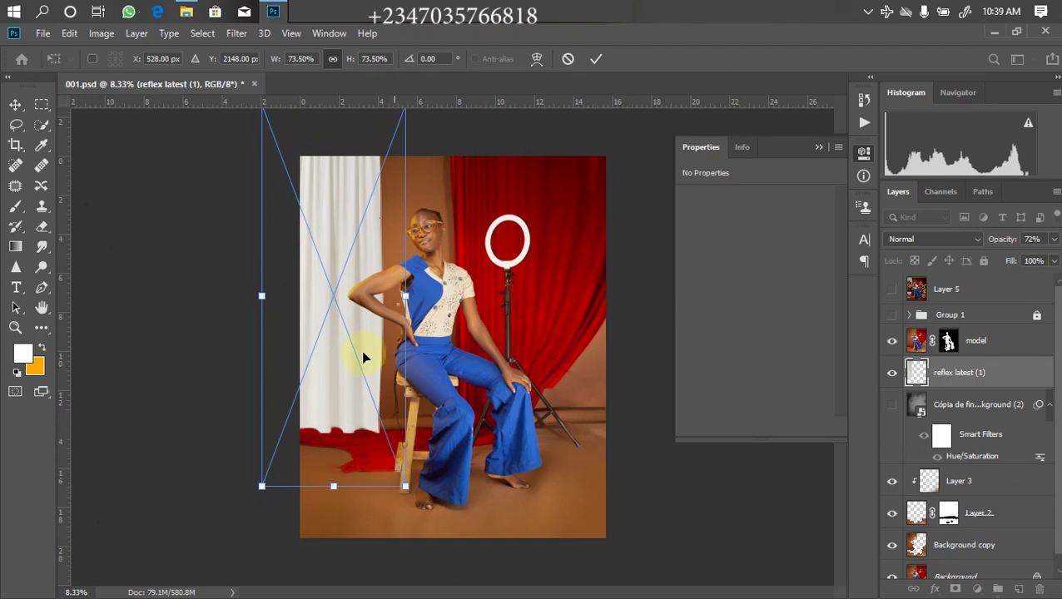
key("Return")
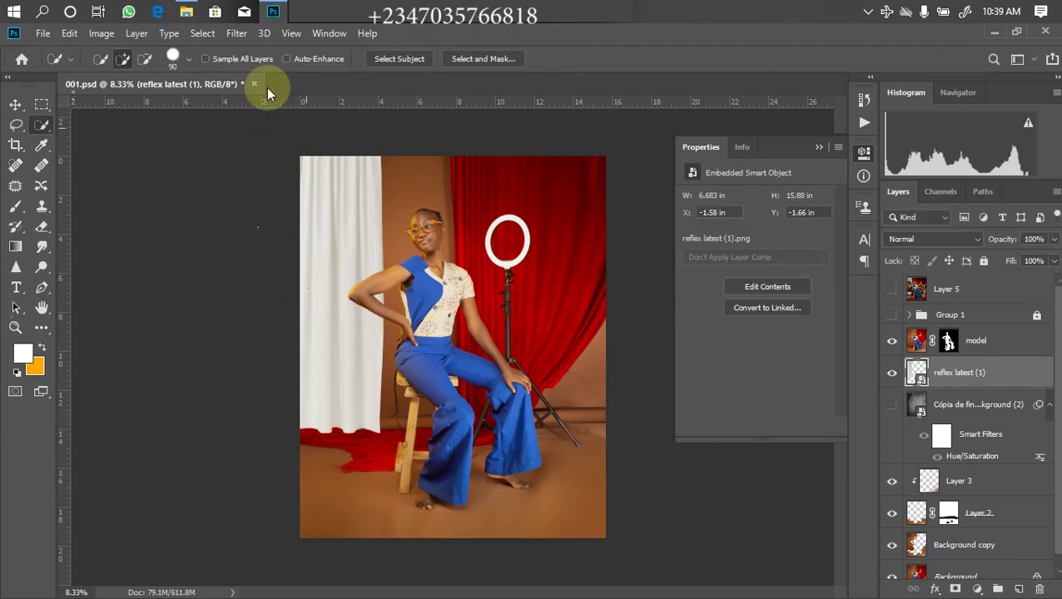
Step: Place the mirrored dressing table reflex latest (25) in front of the white curtain behind the model, enlarged to about 209%
left_click(187, 12)
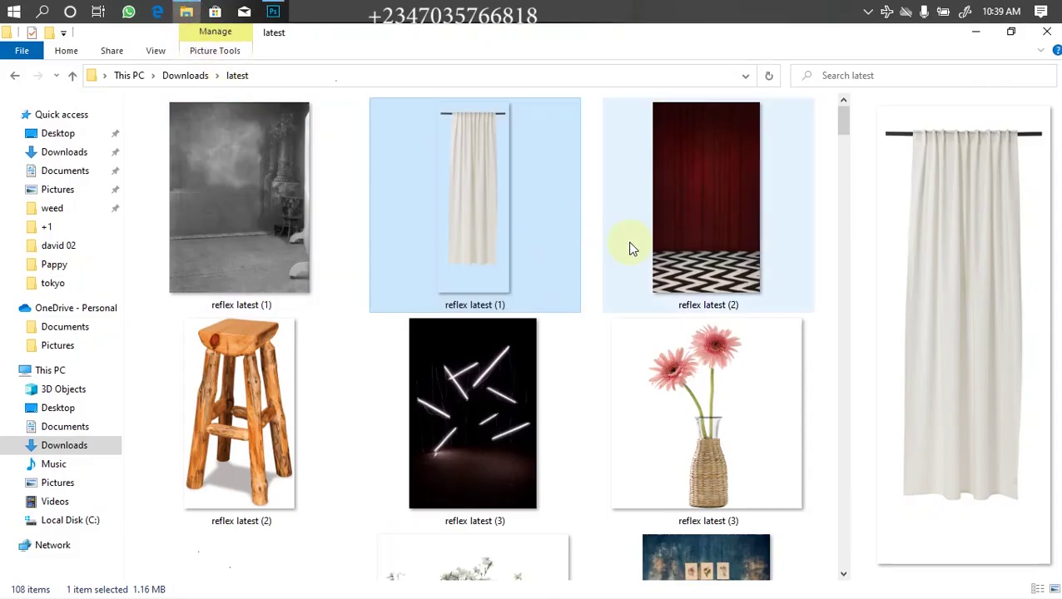
left_click_drag(840, 124, 747, 308)
left_click(475, 311)
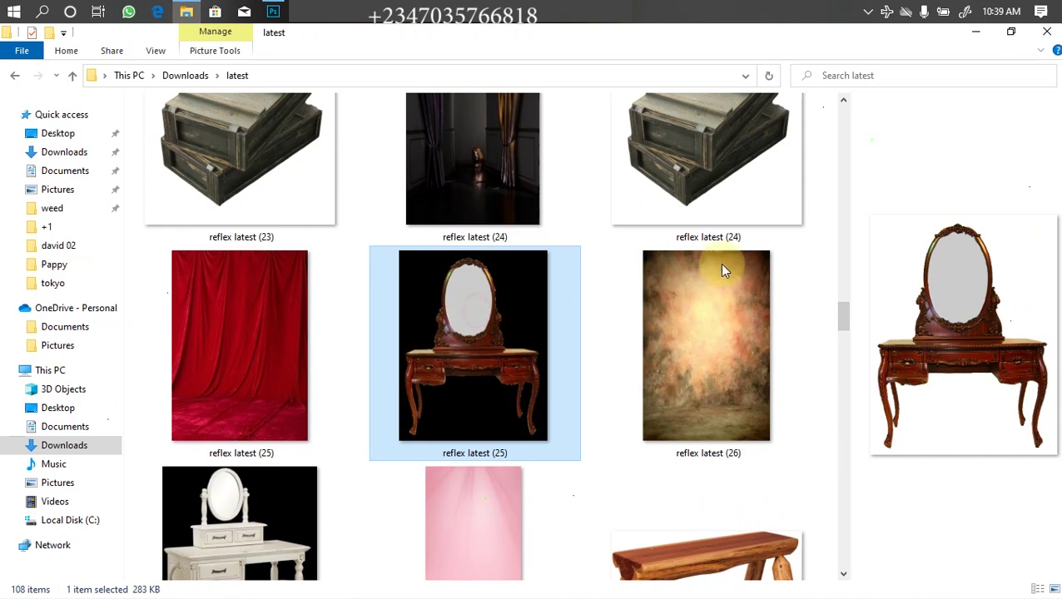
left_click(835, 327)
scroll(843, 320, "down", 3)
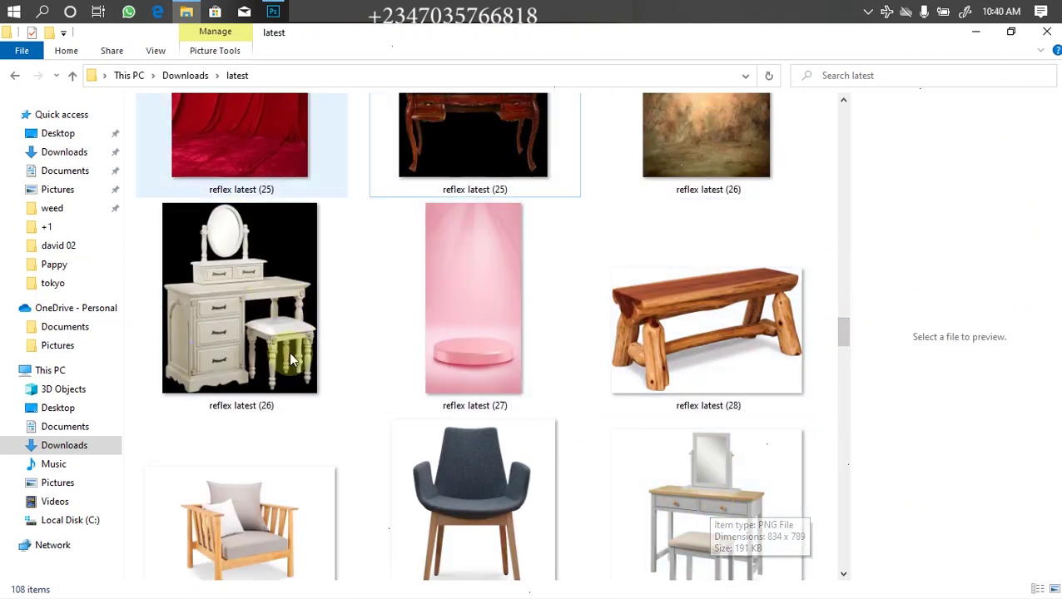
left_click(467, 159)
left_click_drag(437, 218, 270, 6)
left_click_drag(316, 266, 282, 324)
left_click_drag(427, 325, 372, 344)
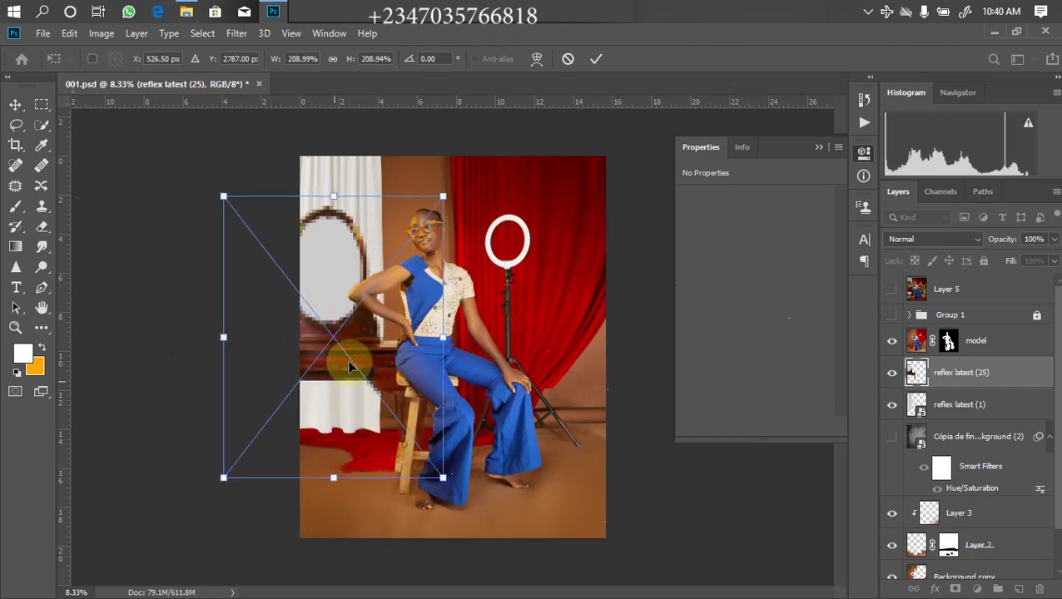
key("Return")
Step: Select the mirror glass on the dressing table layer with the Quick Selection tool and copy it to a new layer
key("w")
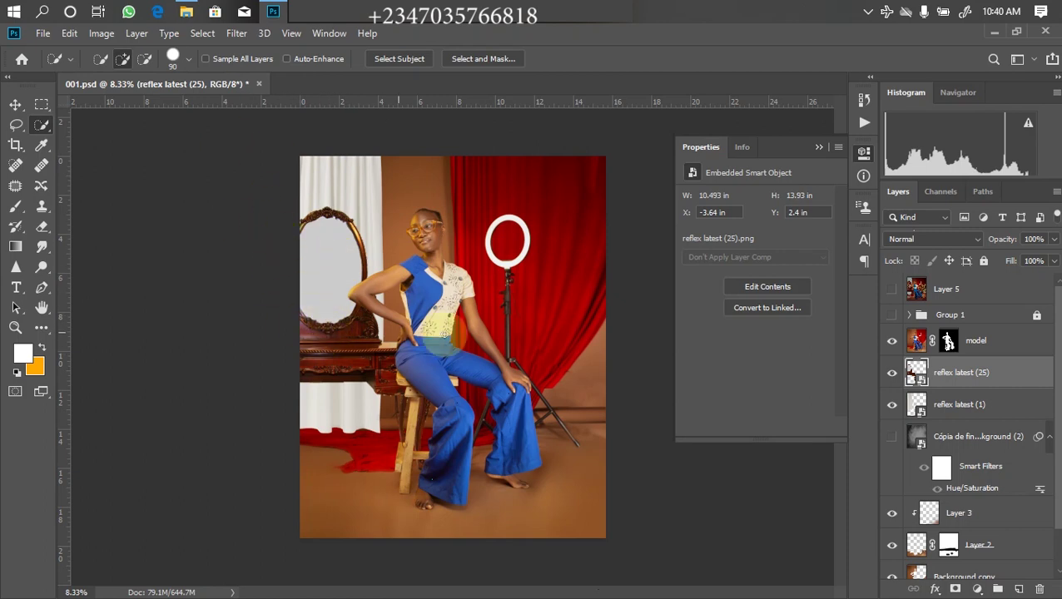
right_click(42, 126)
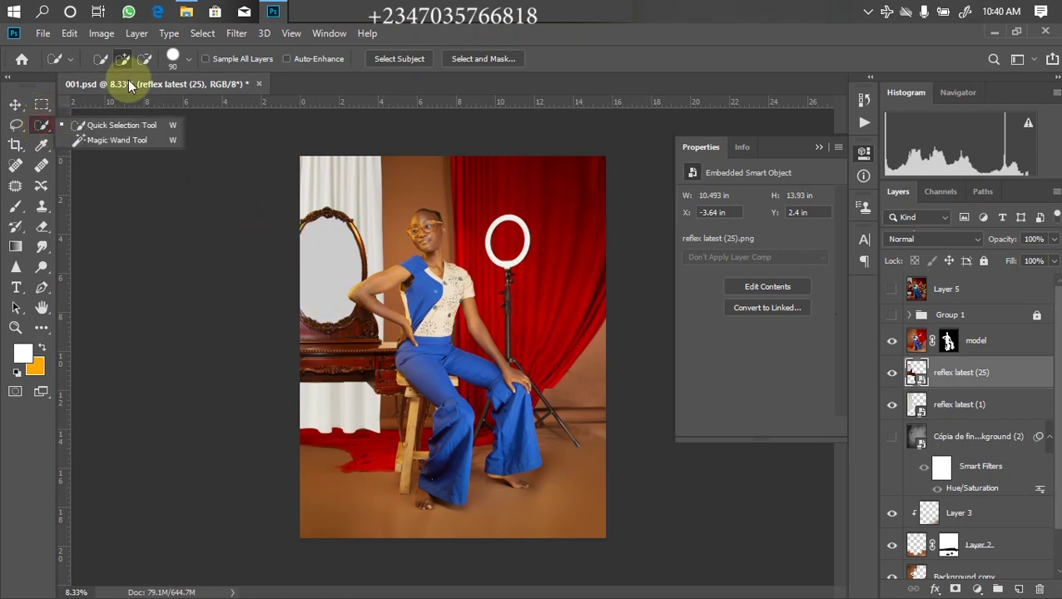
left_click(324, 247)
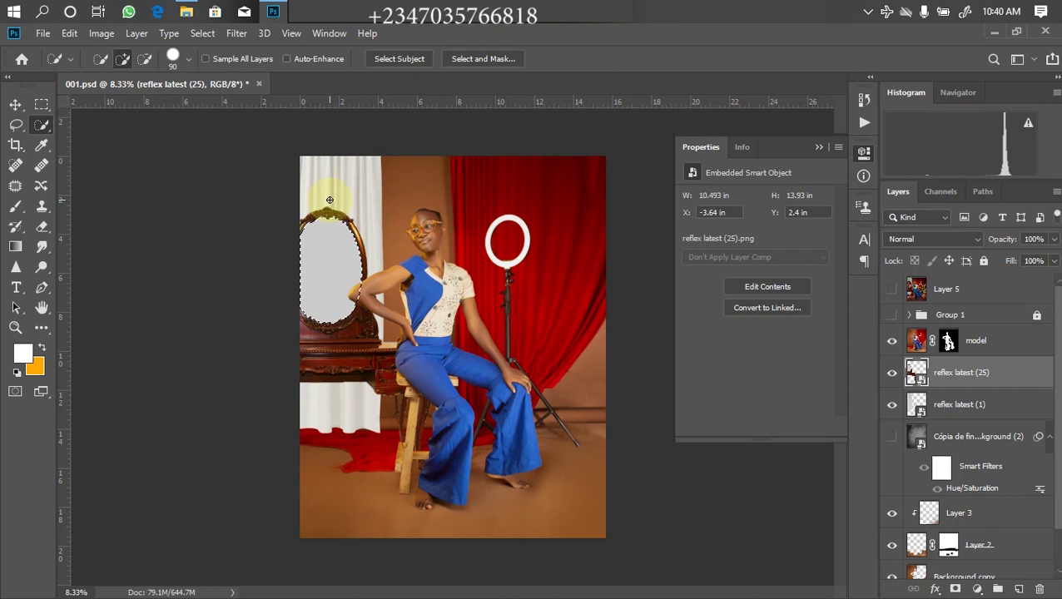
key("ctrl+j")
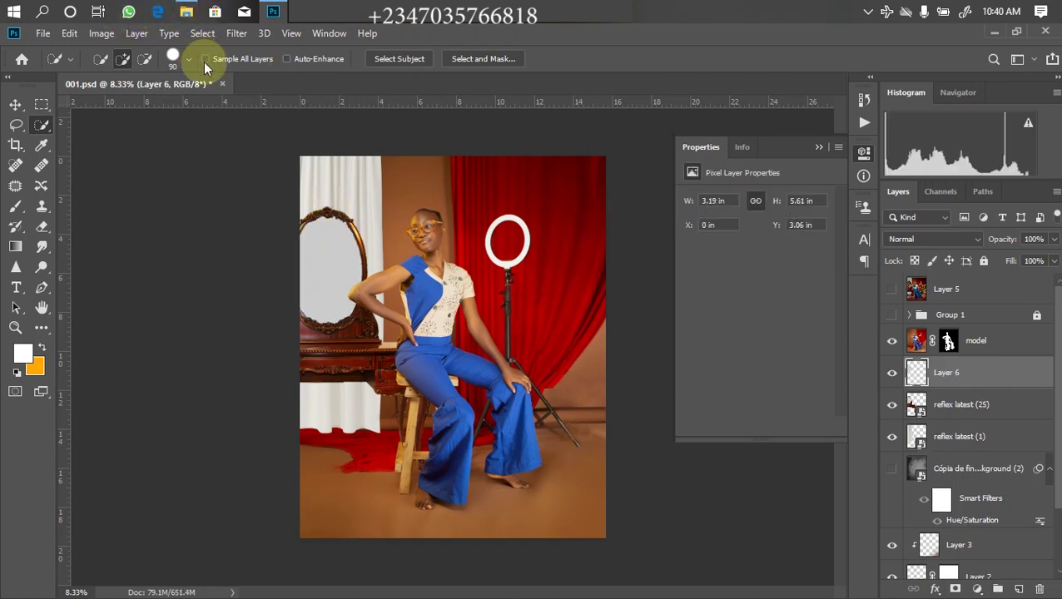
Step: Place the photo 008 from the model's photo folder on the Desktop into the composite, directly above the mirror glass layer
left_click(187, 11)
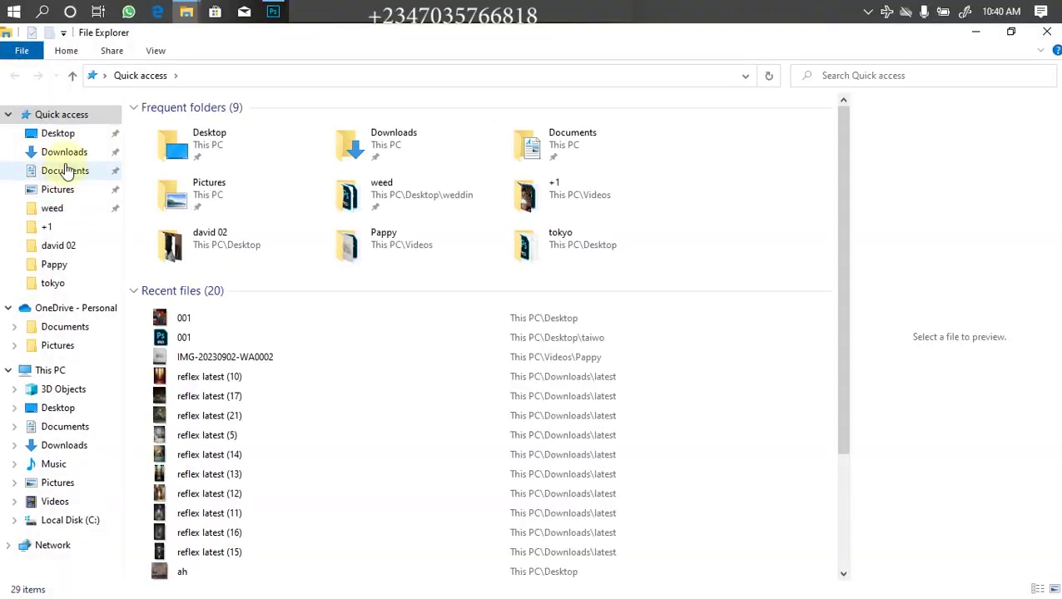
left_click(63, 138)
left_click(303, 212)
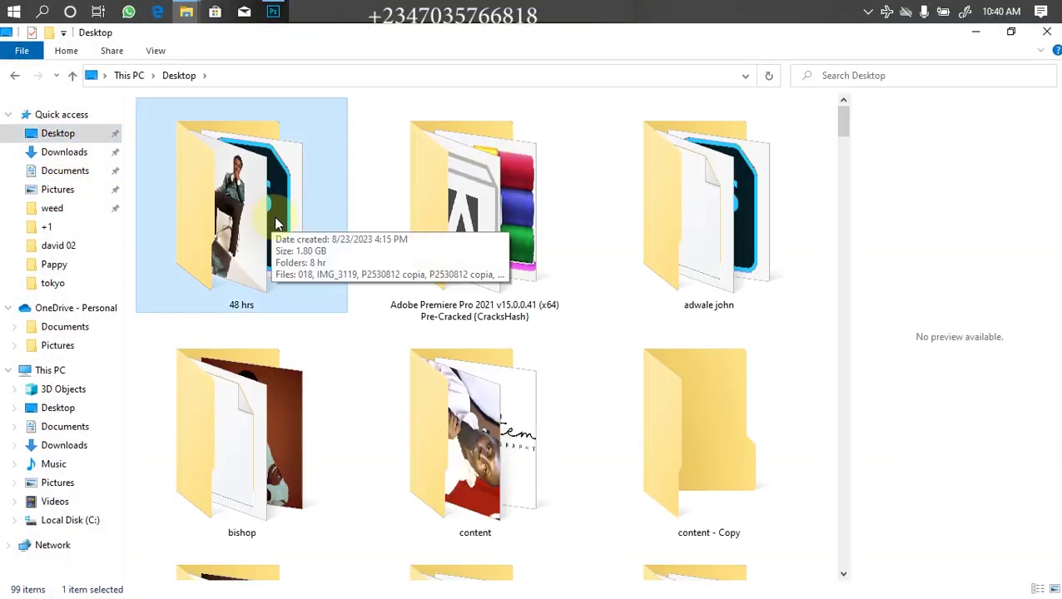
key("t")
double_click(696, 222)
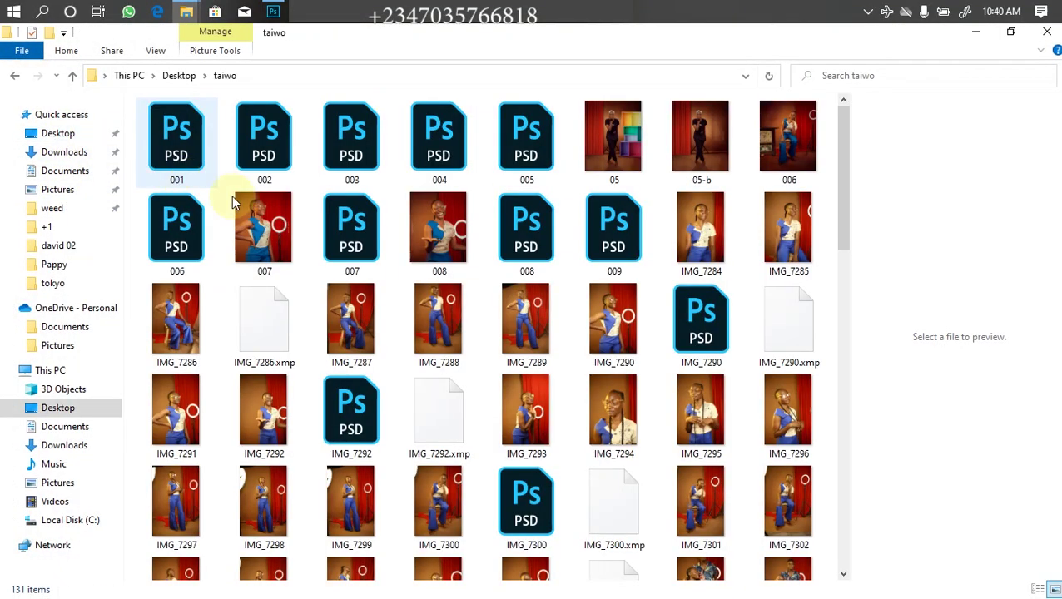
mouse_move(839, 208)
left_mouse_down()
mouse_move(843, 224)
mouse_move(843, 199)
left_mouse_up()
left_click(408, 223)
left_click_drag(439, 219, 378, 296)
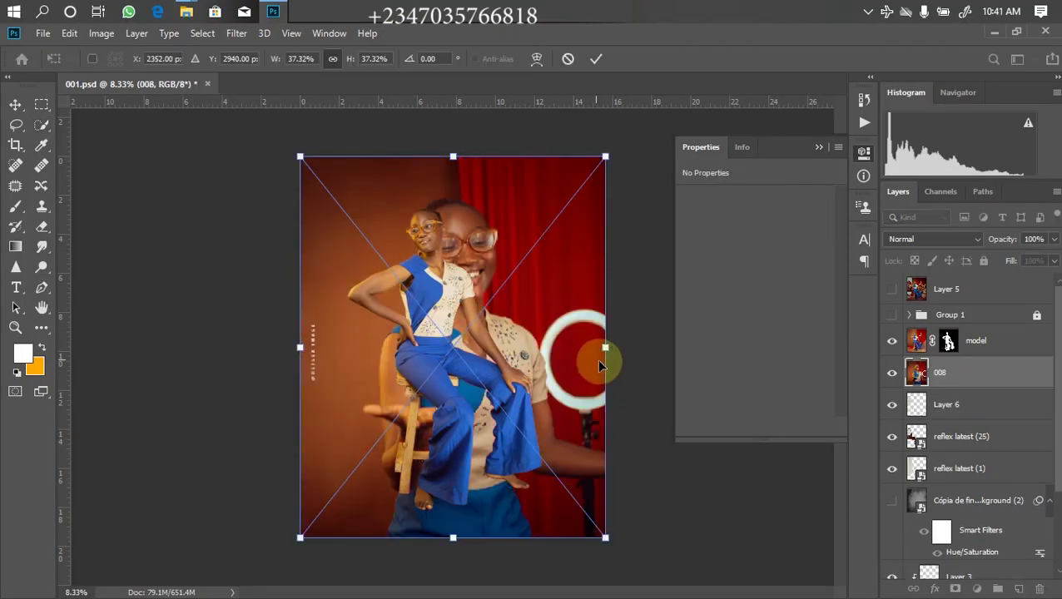
Step: Scale photo 008 to about 12.3% over the mirror and clip it to the mirror glass layer
left_click_drag(605, 348, 408, 348)
left_click_drag(354, 309, 377, 270)
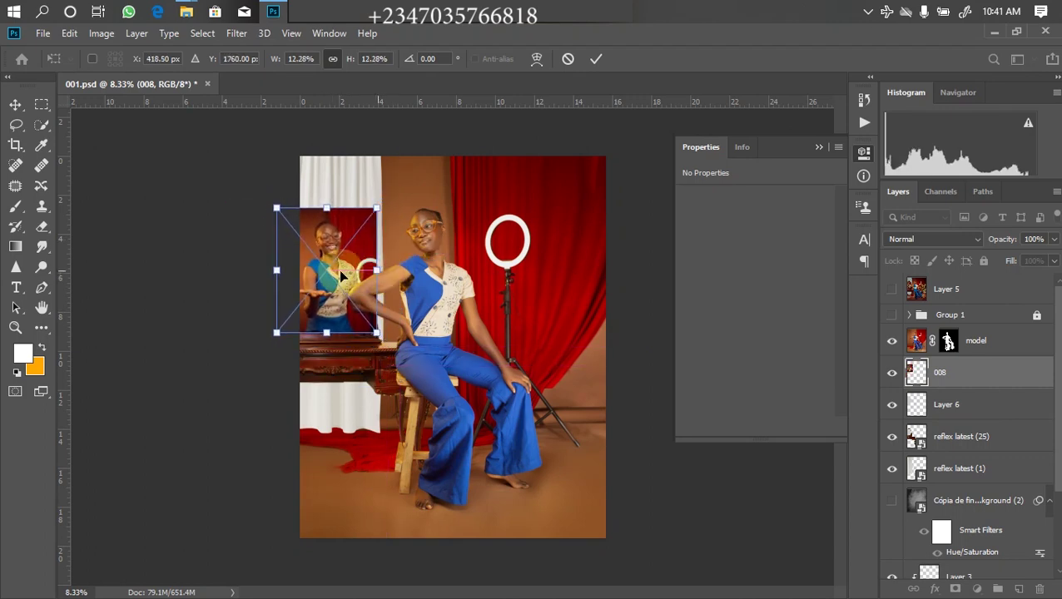
left_click(312, 170)
right_click(966, 379)
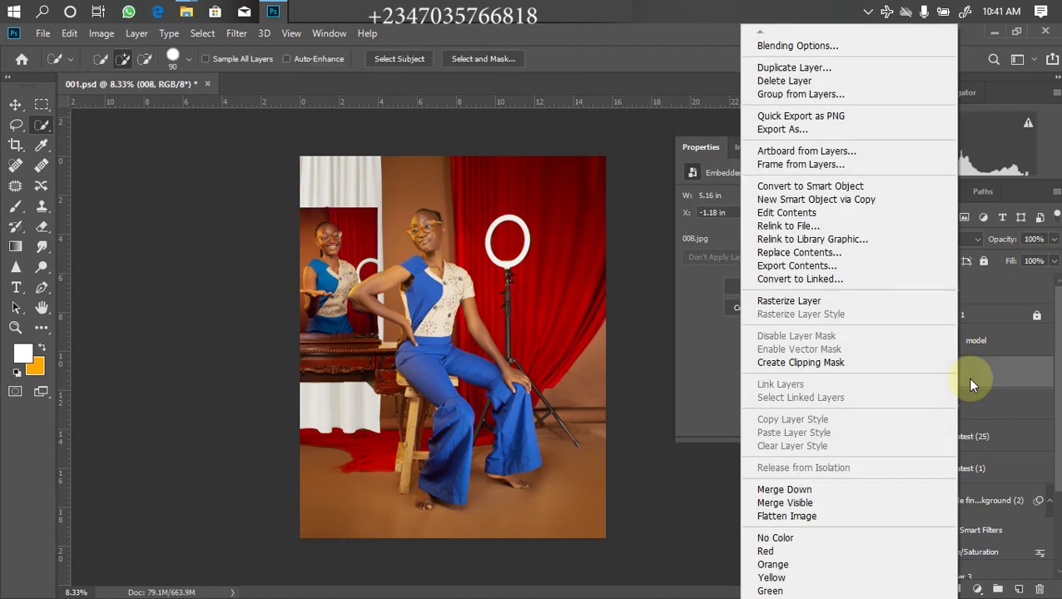
left_click(783, 365)
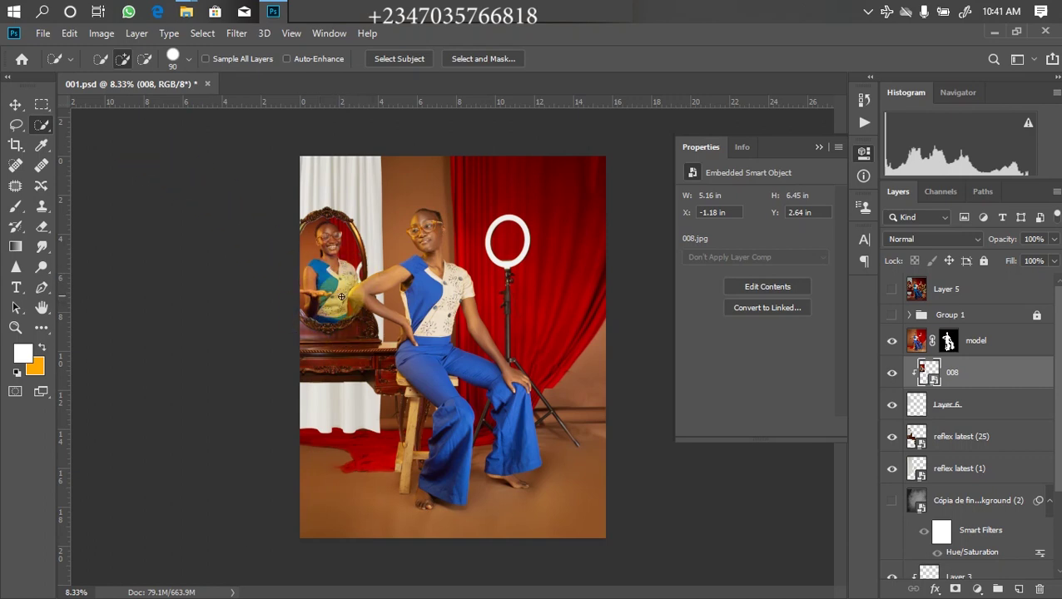
Step: Shift the reflected photo 008 slightly left and down inside the mirror and lower its opacity to 90%
left_click(17, 108)
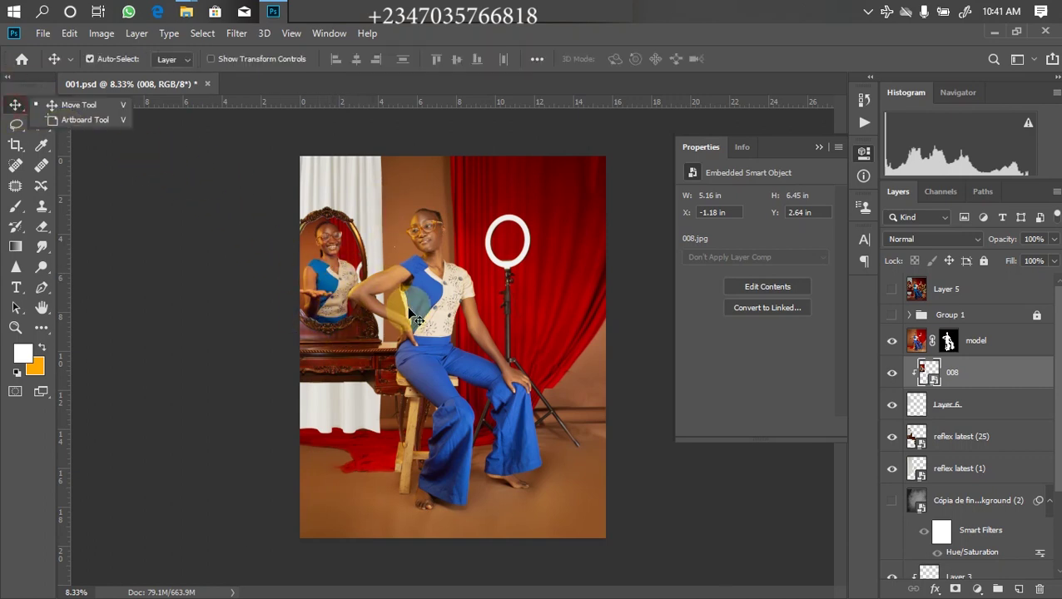
left_click(79, 105)
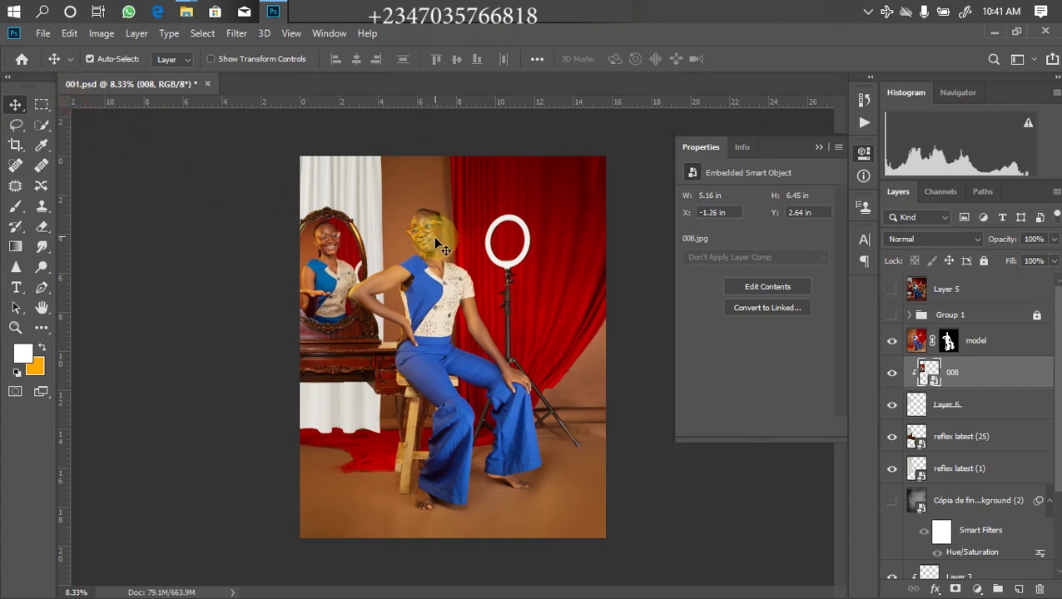
left_click_drag(434, 243, 437, 248)
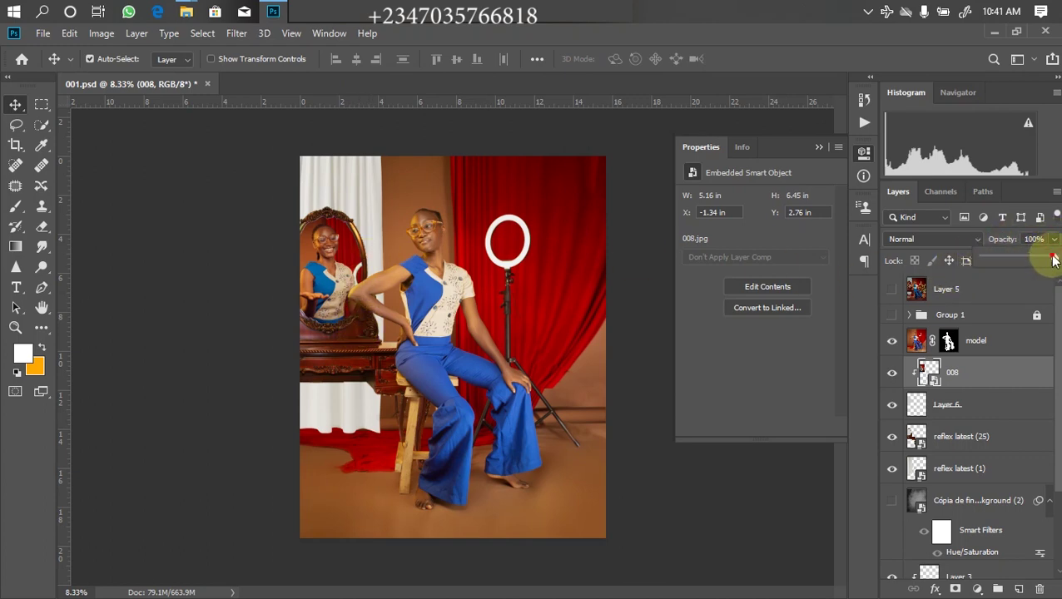
left_click_drag(1053, 260, 1049, 259)
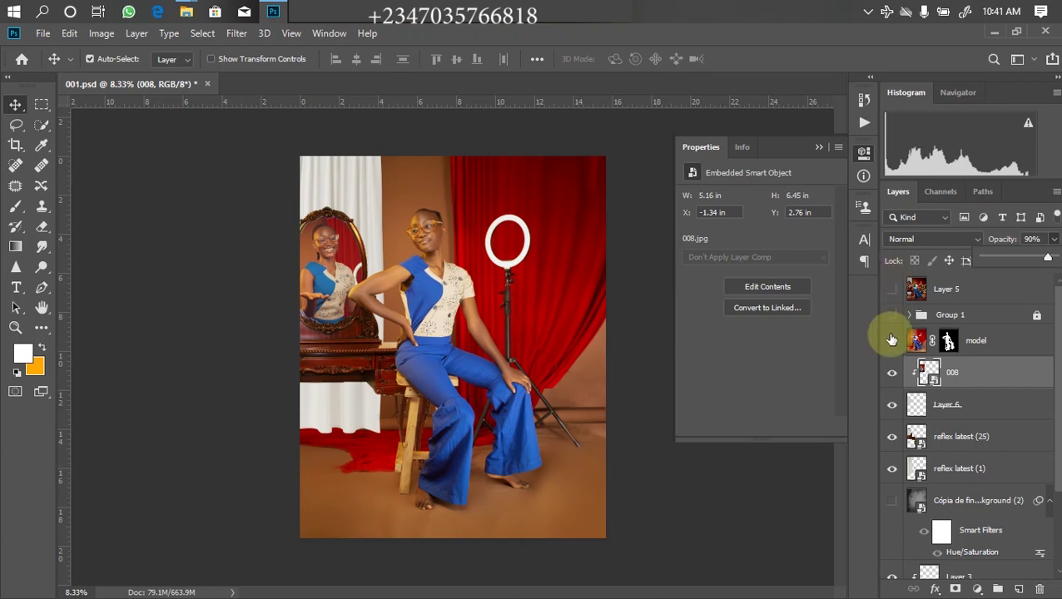
Step: Check the finished composite on Layer 5, then place the wooden case reflex latest (46) from the "latest" folder above photo 008
left_click(891, 291)
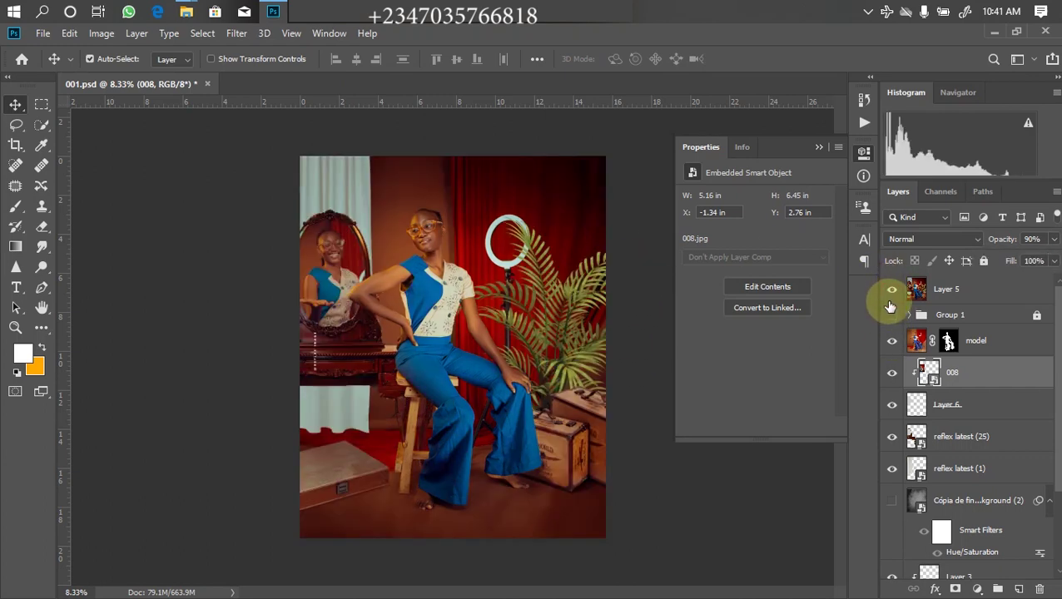
left_click(893, 291)
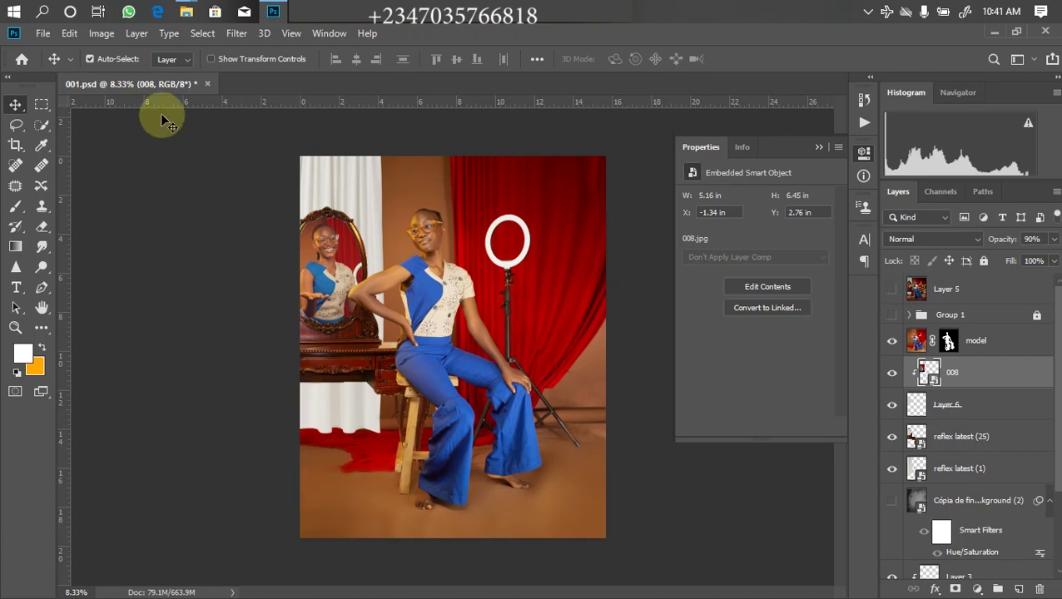
mouse_move(187, 12)
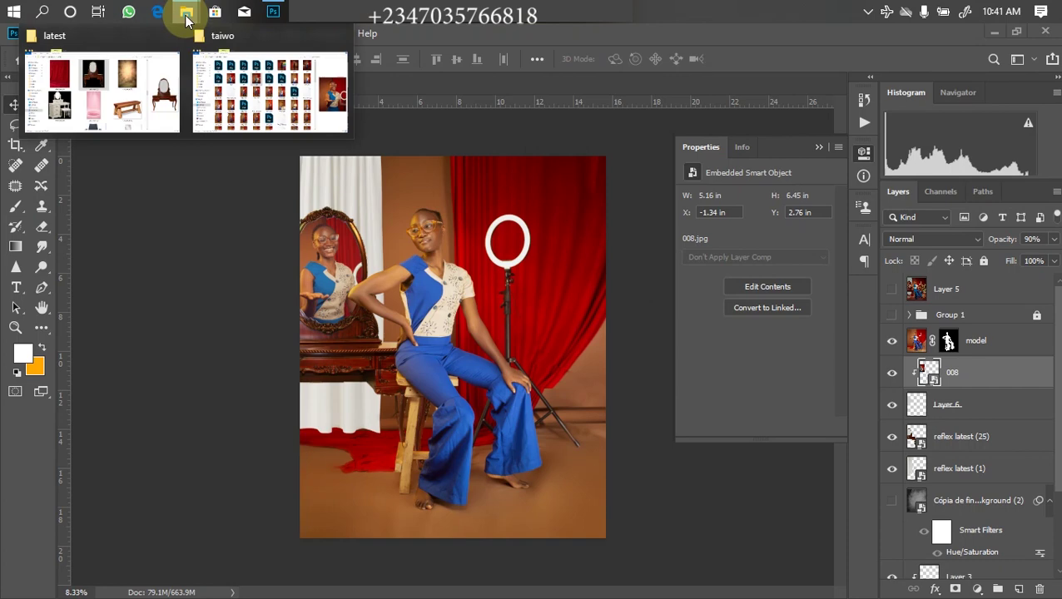
left_click(155, 104)
left_click_drag(843, 329, 841, 406)
left_click(712, 398)
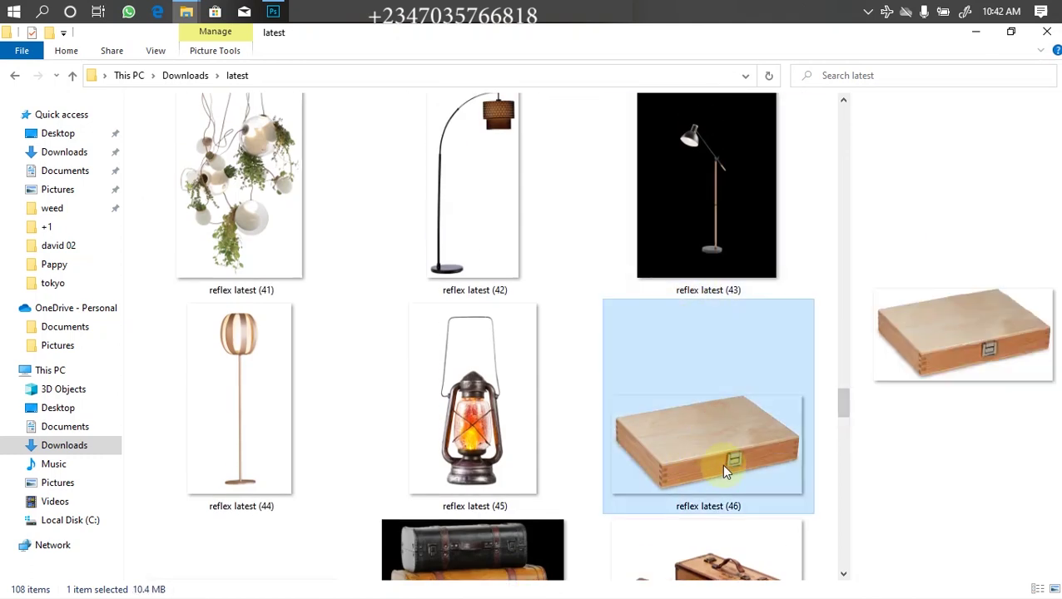
left_click_drag(688, 447, 272, 17)
left_click_drag(283, 32, 412, 362)
Step: Scale the wooden case to about 11.9%, rotate it about -4.8° and set it on the floor below the dressing table
left_click_drag(600, 278, 486, 329)
left_click_drag(272, 312, 266, 325)
left_click_drag(493, 308, 334, 487)
mouse_move(399, 440)
left_mouse_down()
mouse_move(409, 451)
mouse_move(390, 451)
left_mouse_up()
mouse_move(336, 491)
left_mouse_down()
mouse_move(337, 474)
mouse_move(331, 501)
left_mouse_up()
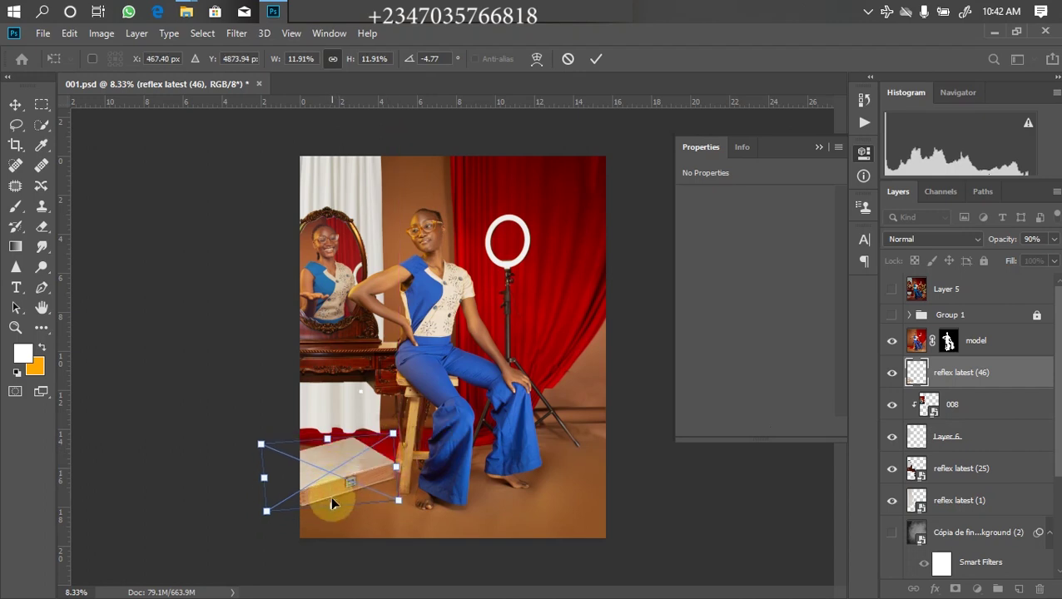
key("Return")
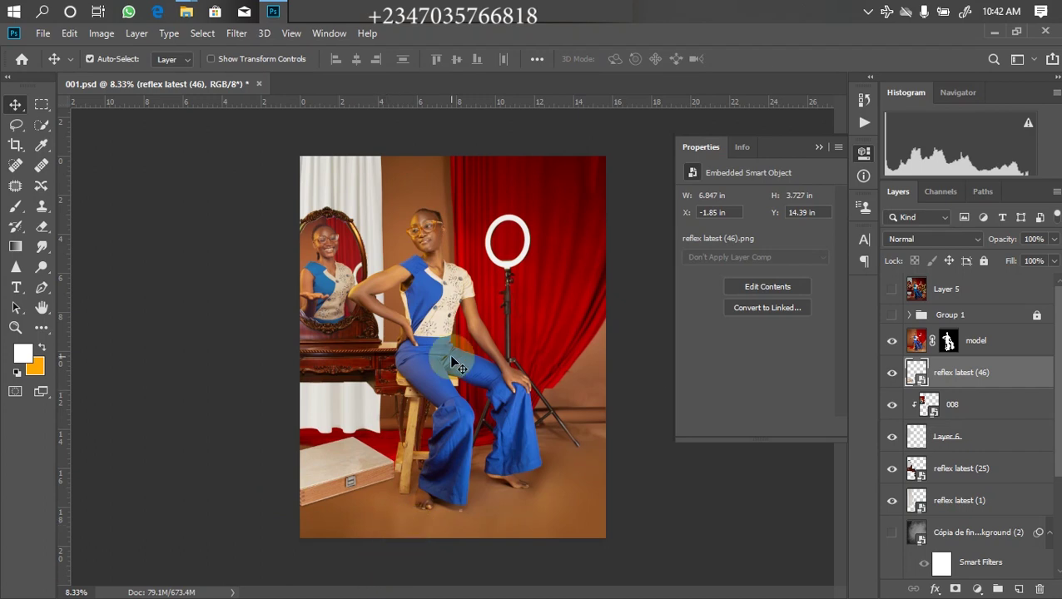
Step: Darken the wooden case with a Curves adjustment, pulling input 172 down to output 102
key("ctrl+m")
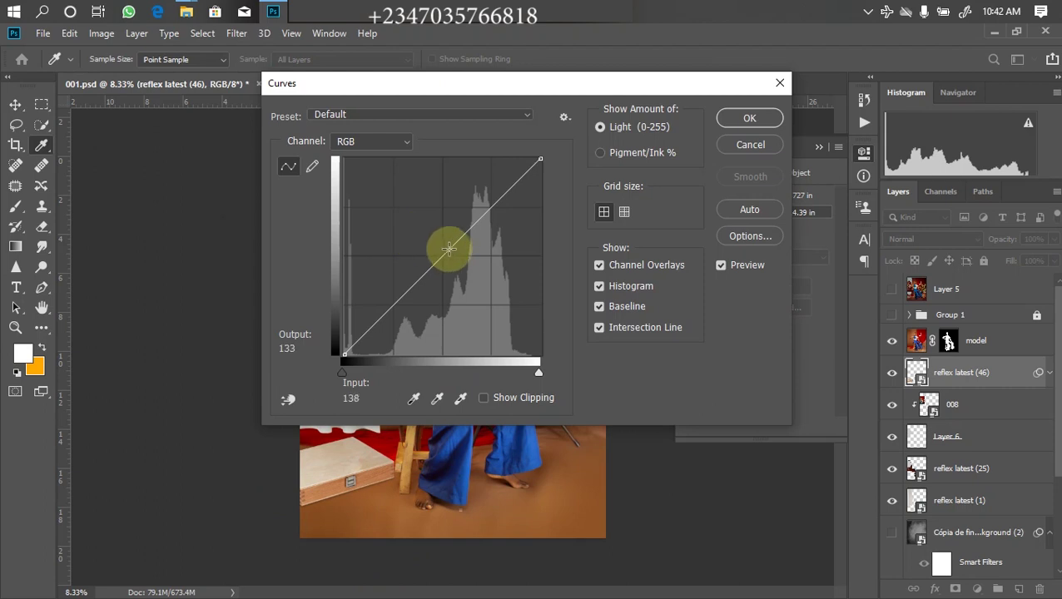
left_click_drag(447, 251, 476, 275)
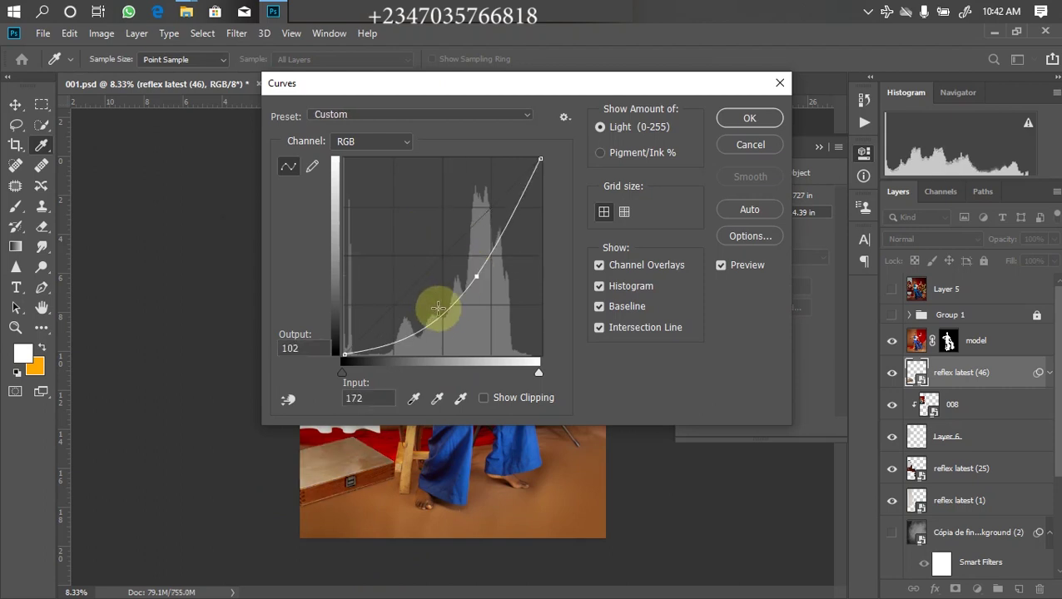
key("Return")
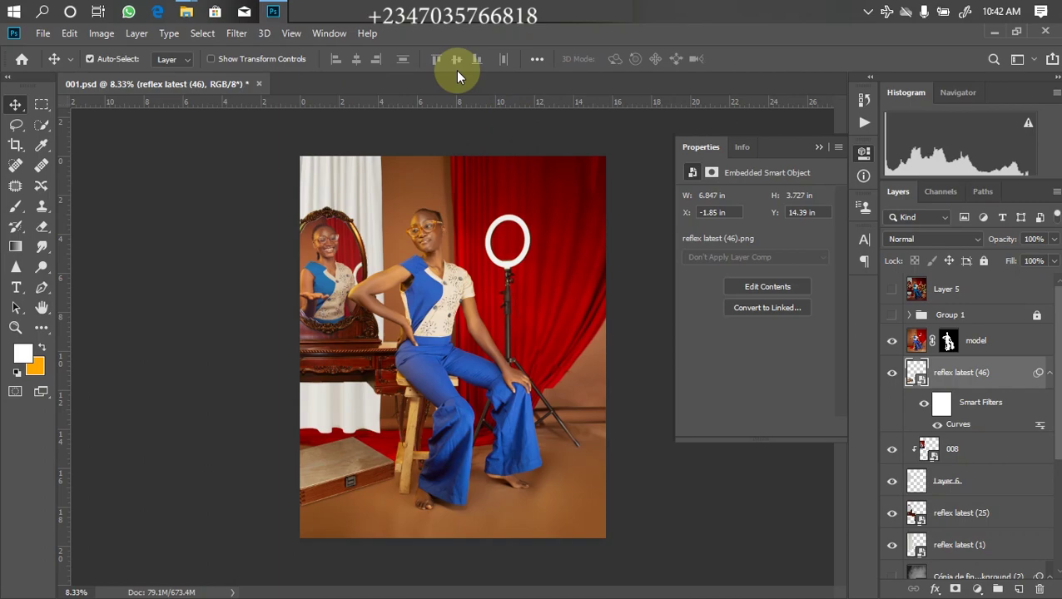
Step: Place the potted palm image reflex latest (8) from the "latest" folder into the composite beneath the model layer
key("alt+Tab")
left_click_drag(835, 414, 856, 188)
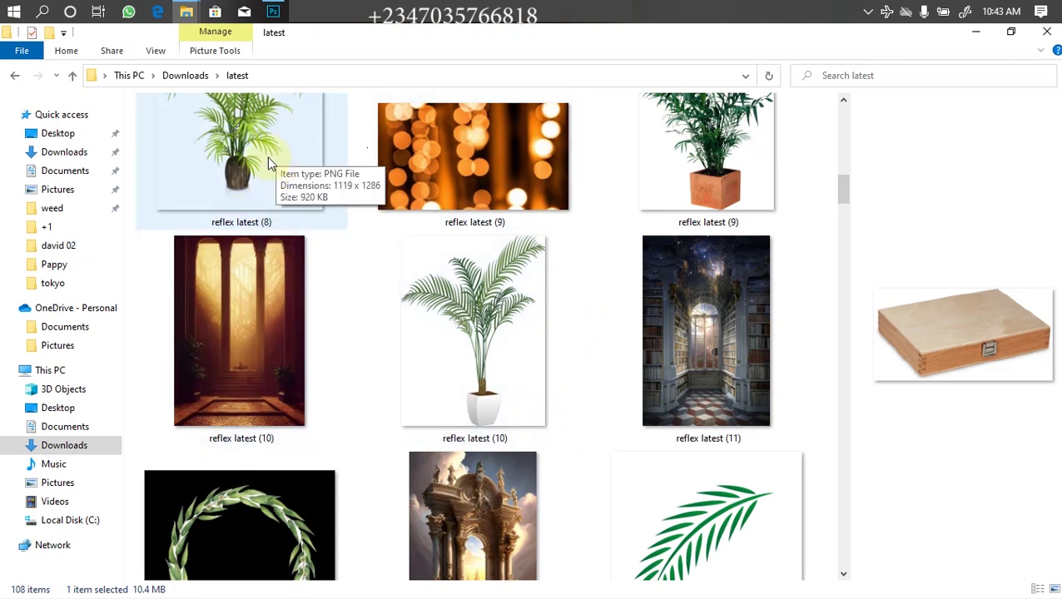
left_click(266, 167)
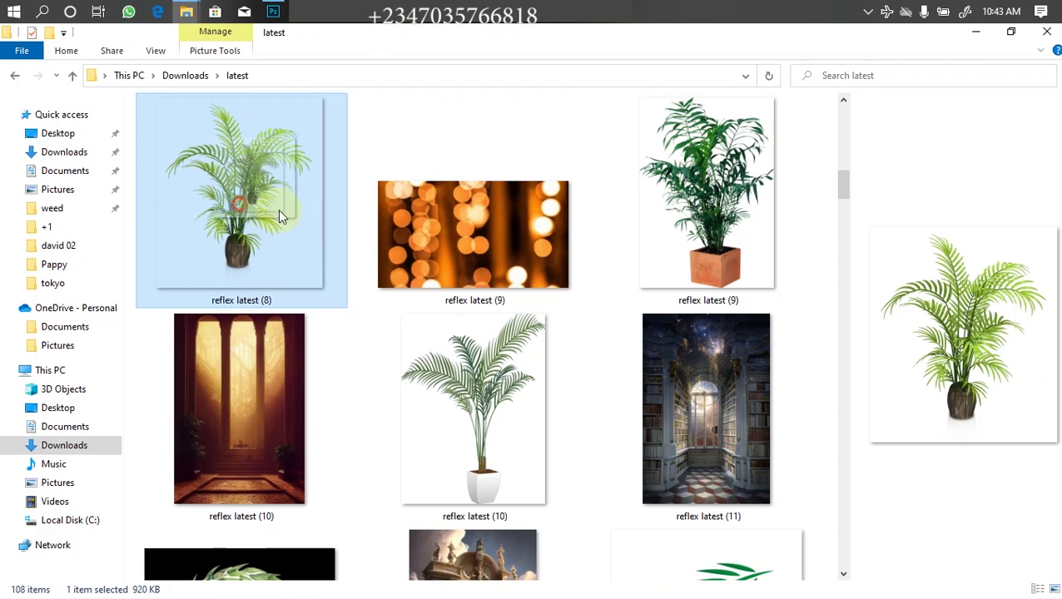
left_click_drag(266, 25, 466, 292)
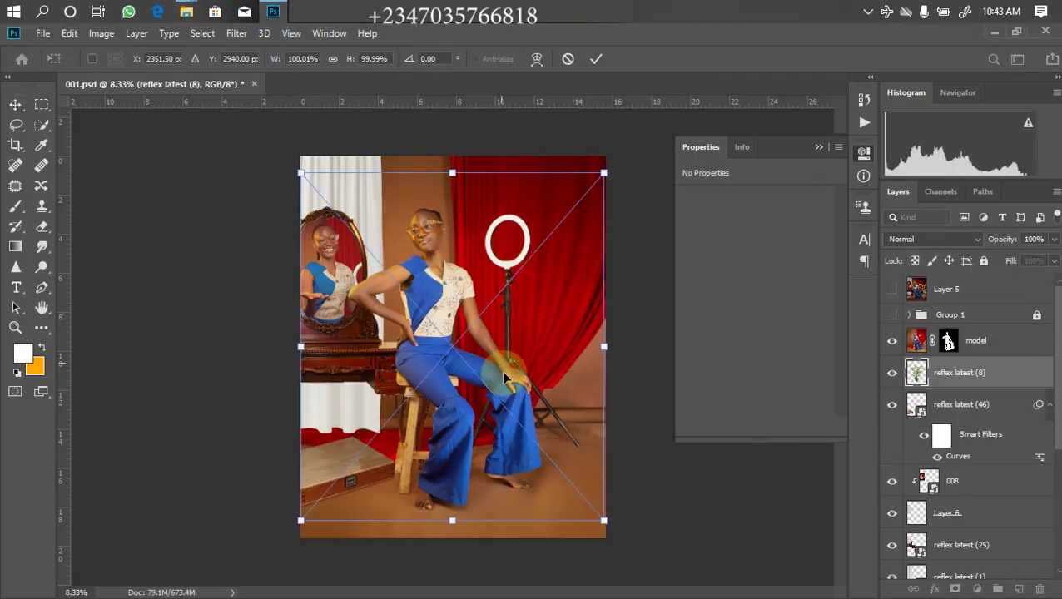
Step: Scale the potted palm to about 79%, tilt it about -1.1° and stand it behind the model near the photo's right edge
left_click_drag(298, 173, 379, 261)
left_click_drag(506, 380, 598, 346)
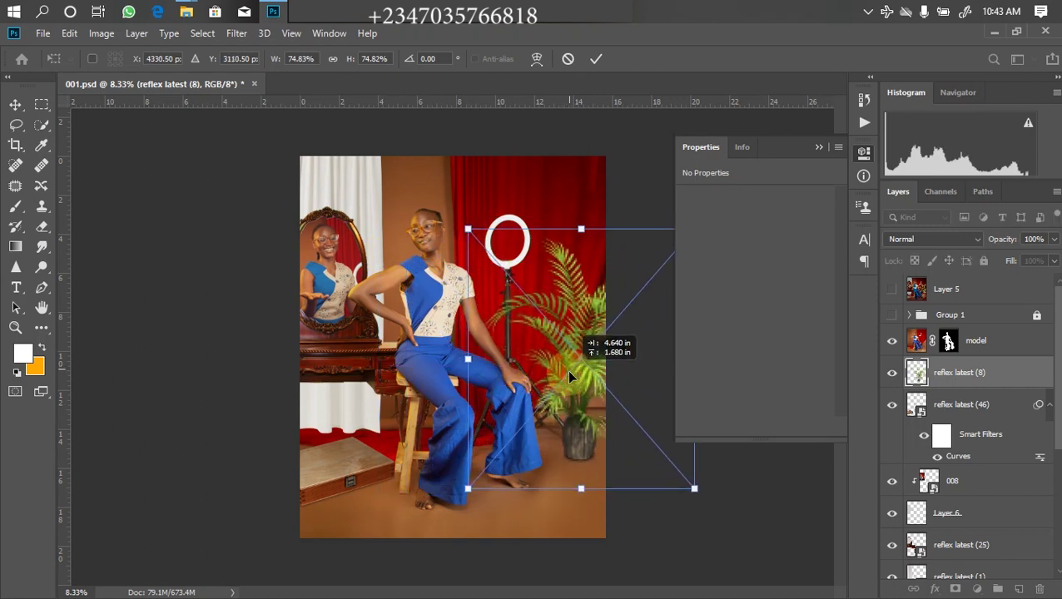
left_click_drag(466, 227, 456, 211)
left_click_drag(548, 368, 556, 363)
left_click_drag(520, 269, 506, 275)
left_click_drag(426, 197, 422, 200)
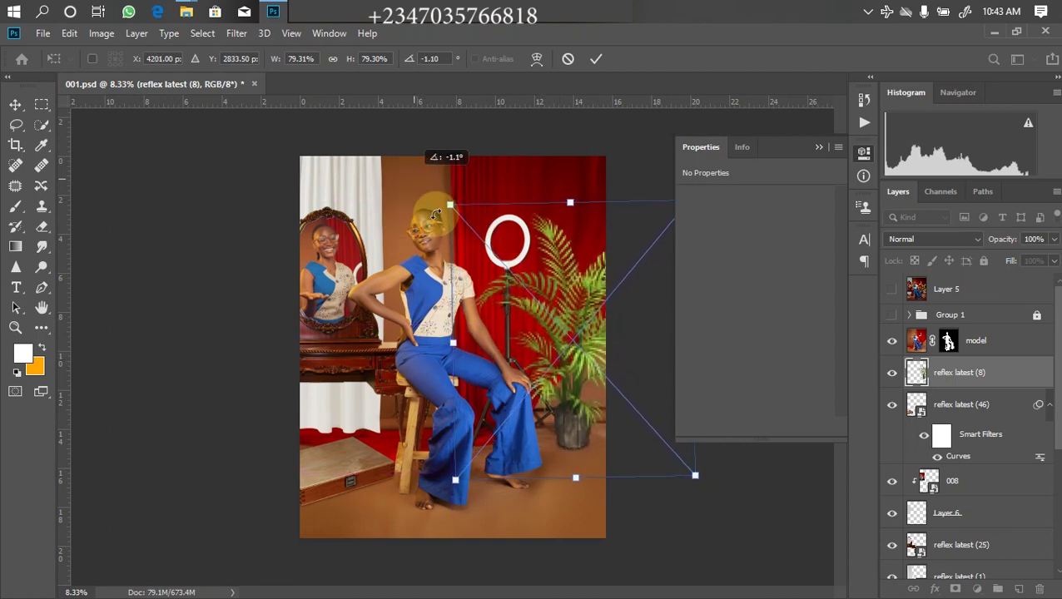
left_click_drag(566, 358, 562, 381)
left_click(504, 489)
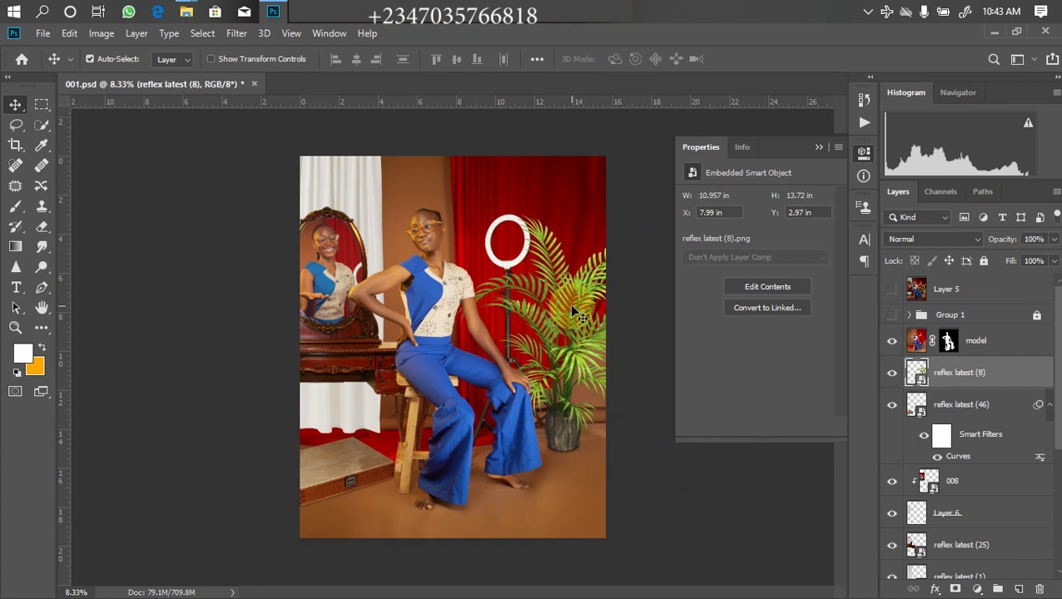
Step: Check the reference in Layer 5, and place the suitcases image reflex latest (49) from the "latest" folder beneath the model layer
left_click(891, 289)
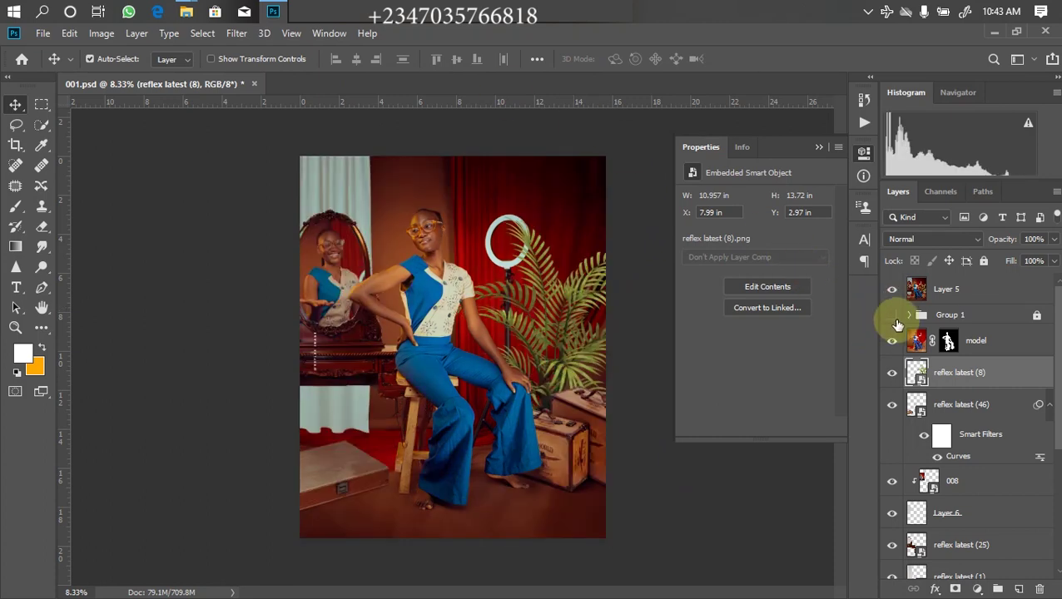
left_click(893, 291)
left_click(475, 254)
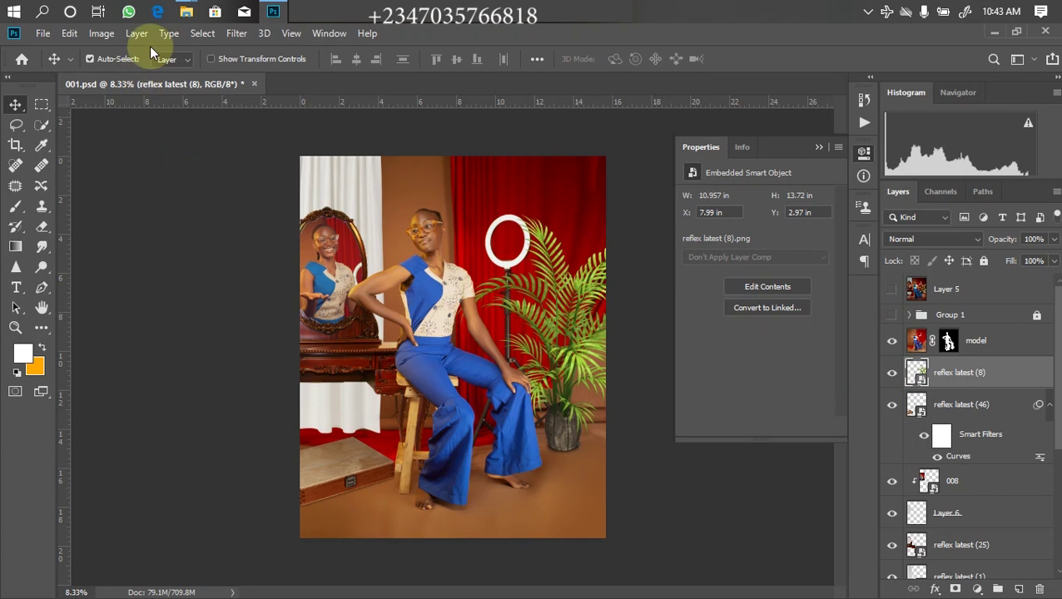
mouse_move(187, 12)
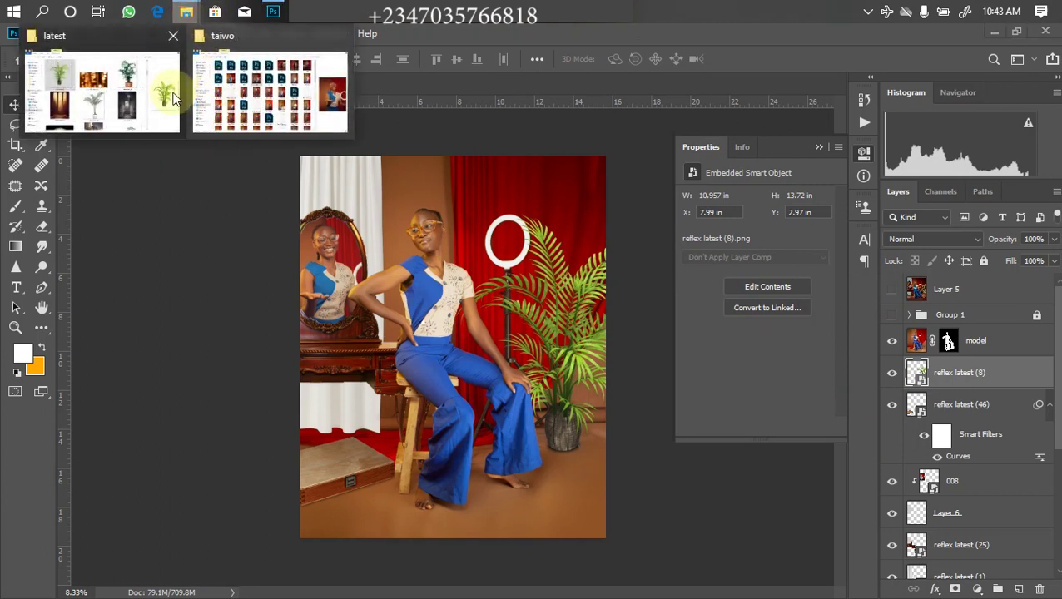
left_click(129, 85)
left_click_drag(842, 197, 802, 426)
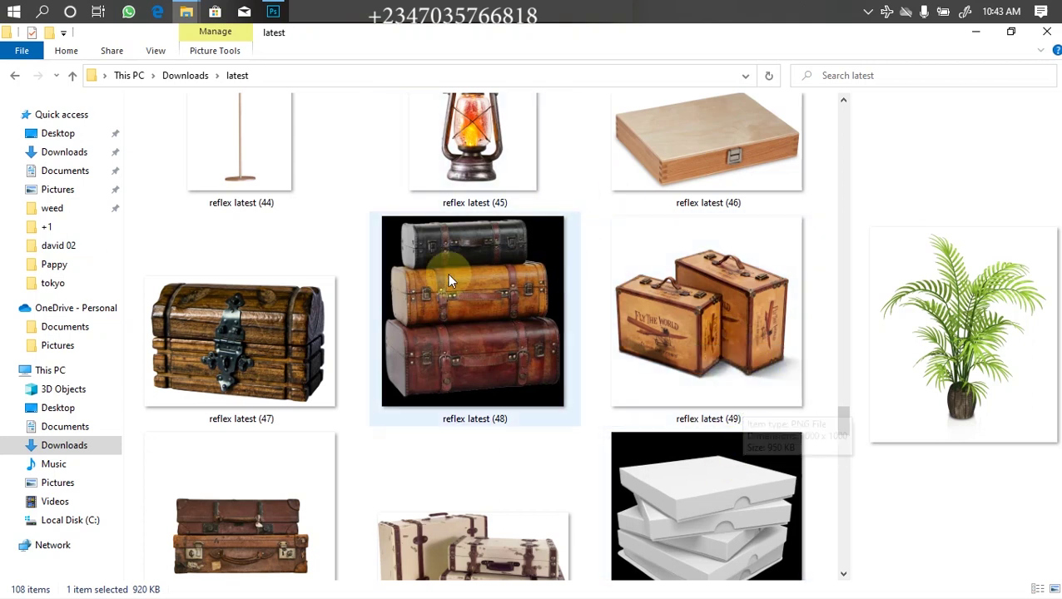
mouse_move(849, 432)
left_mouse_down()
mouse_move(841, 422)
mouse_move(839, 446)
mouse_move(841, 421)
left_mouse_up()
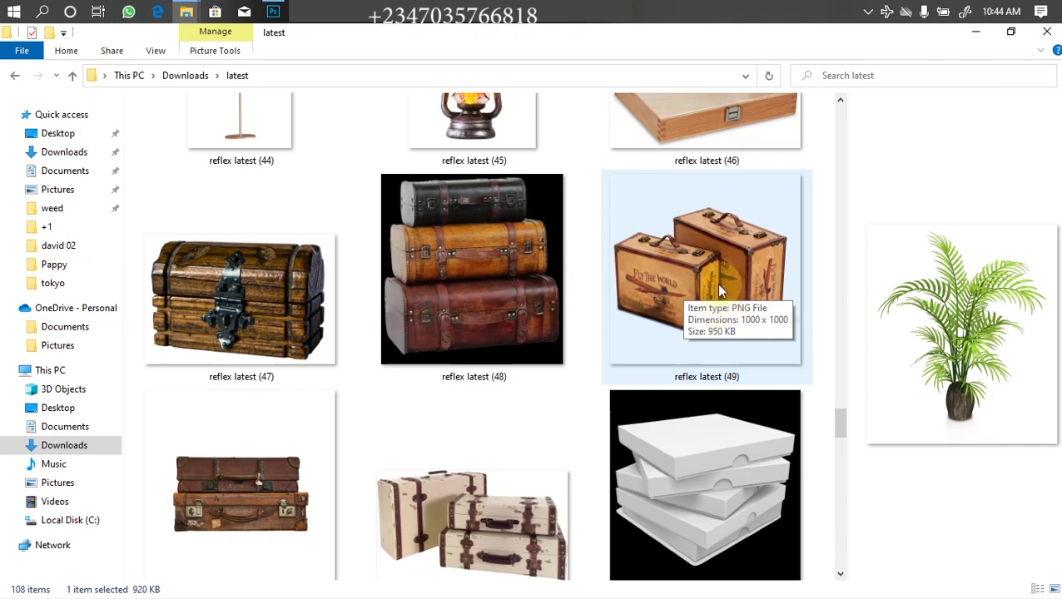
mouse_move(659, 213)
left_mouse_down()
mouse_move(692, 313)
mouse_move(273, 13)
mouse_move(466, 250)
mouse_move(571, 323)
left_mouse_up()
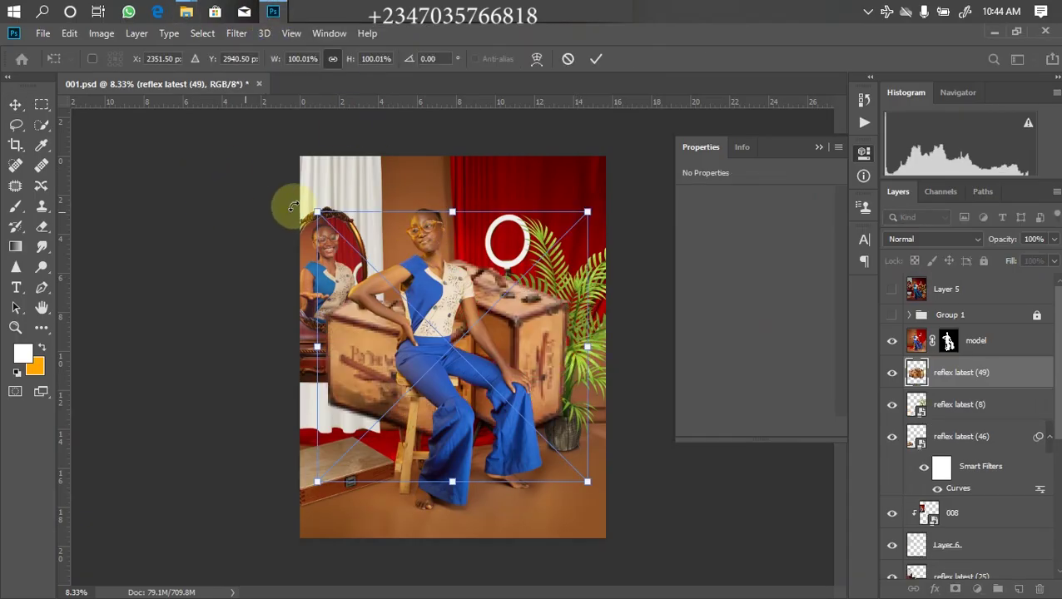
Step: Scale the suitcases to about 61% and set them on the floor in front of the palm, partly beyond the photo's right edge
left_click_drag(317, 213, 423, 317)
left_click_drag(519, 402, 595, 435)
left_click_drag(526, 436, 527, 436)
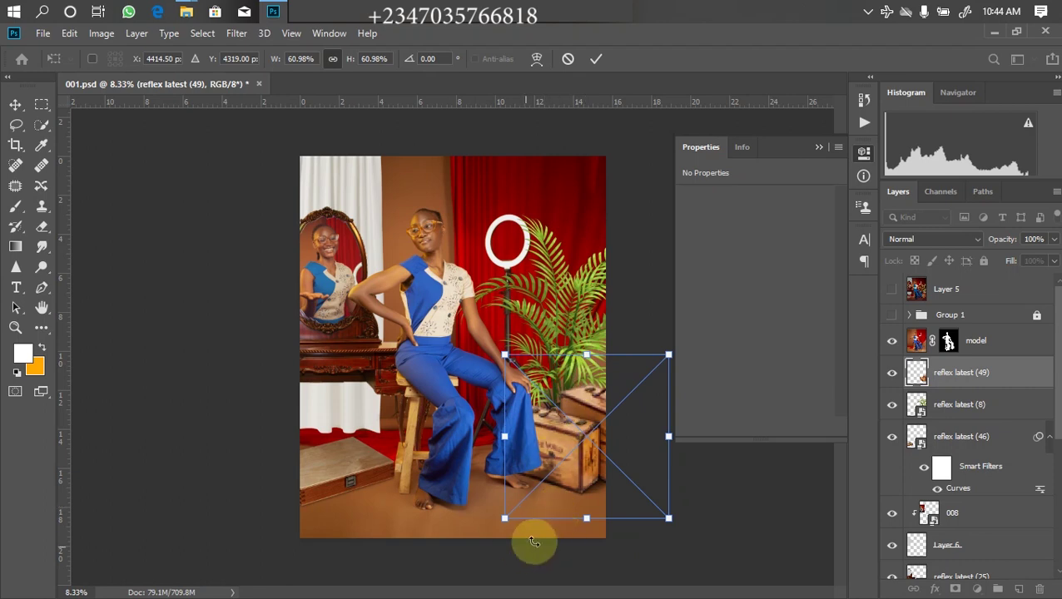
left_click_drag(557, 464, 592, 515)
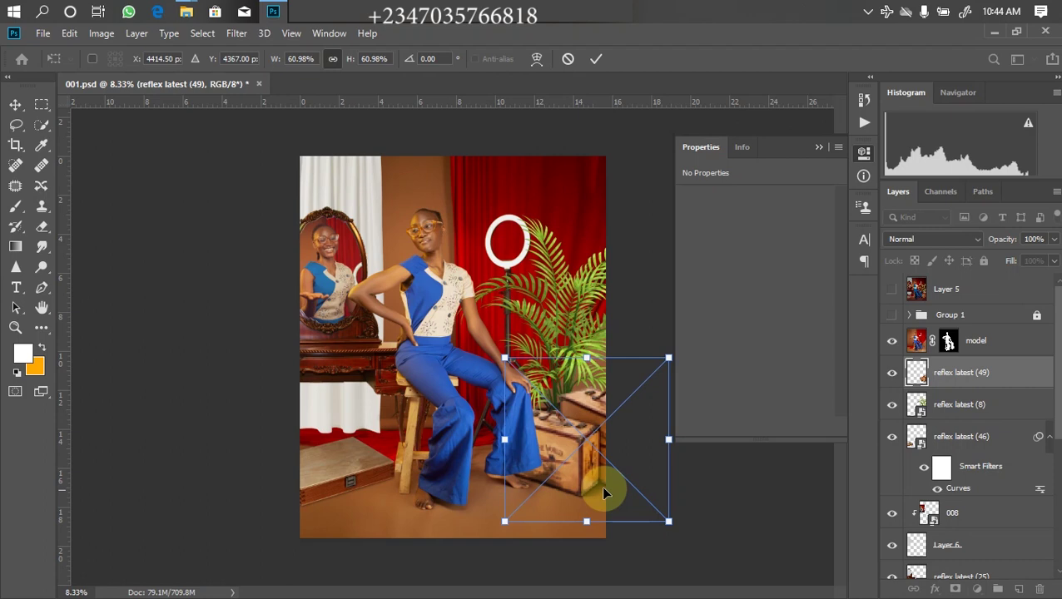
left_click(585, 491)
double_click(497, 439)
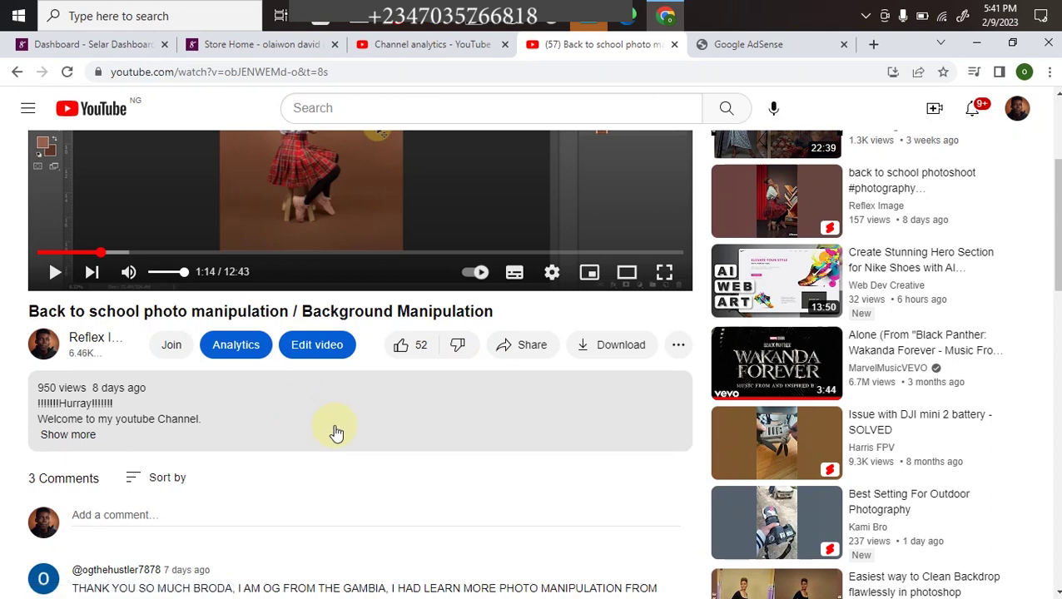
Step: Switch to the browser and read the full description of the YouTube video "Back to school photo manipulation / Background Manipulation"
scroll(1043, 237, "up", 2)
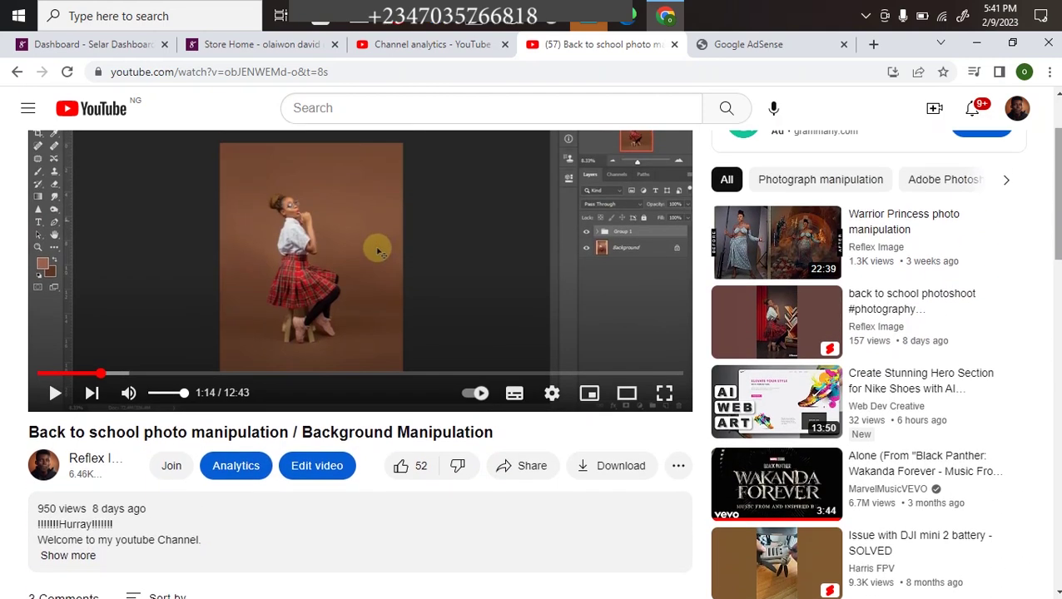
scroll(1043, 237, "down", 3)
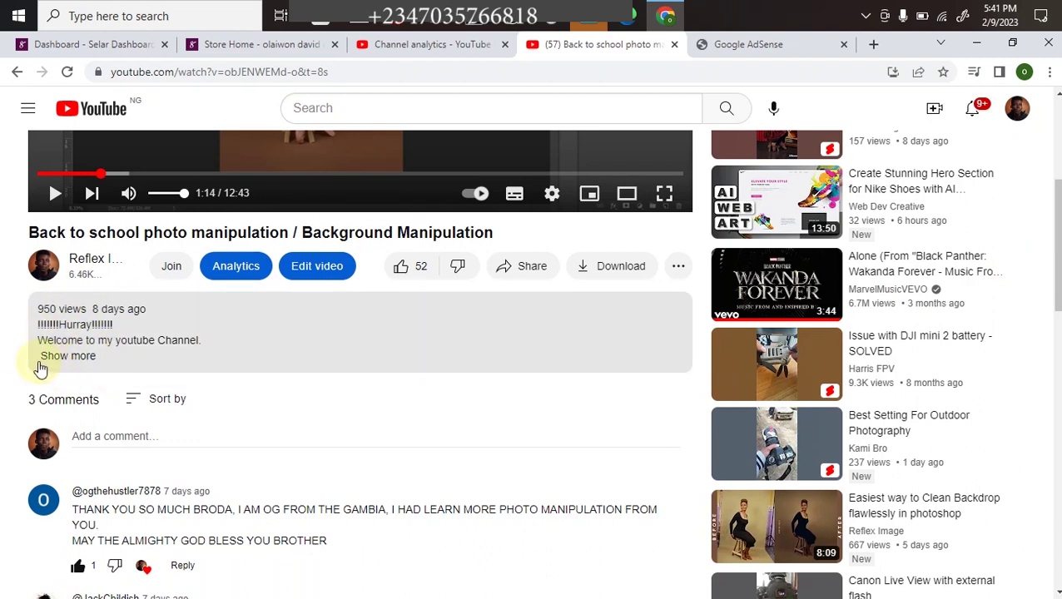
left_click(68, 356)
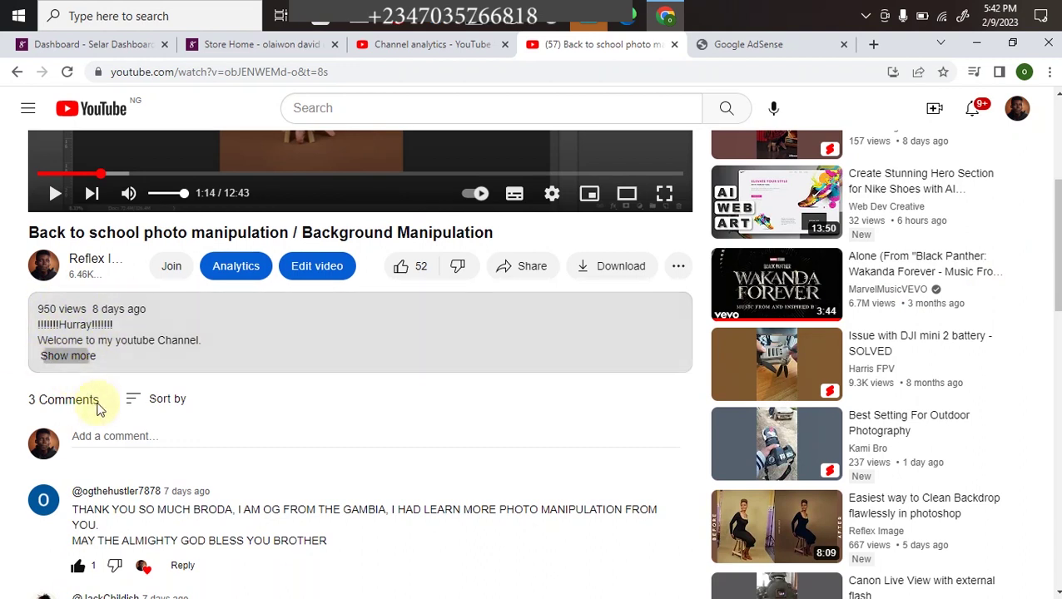
scroll(33, 356, "down", 3)
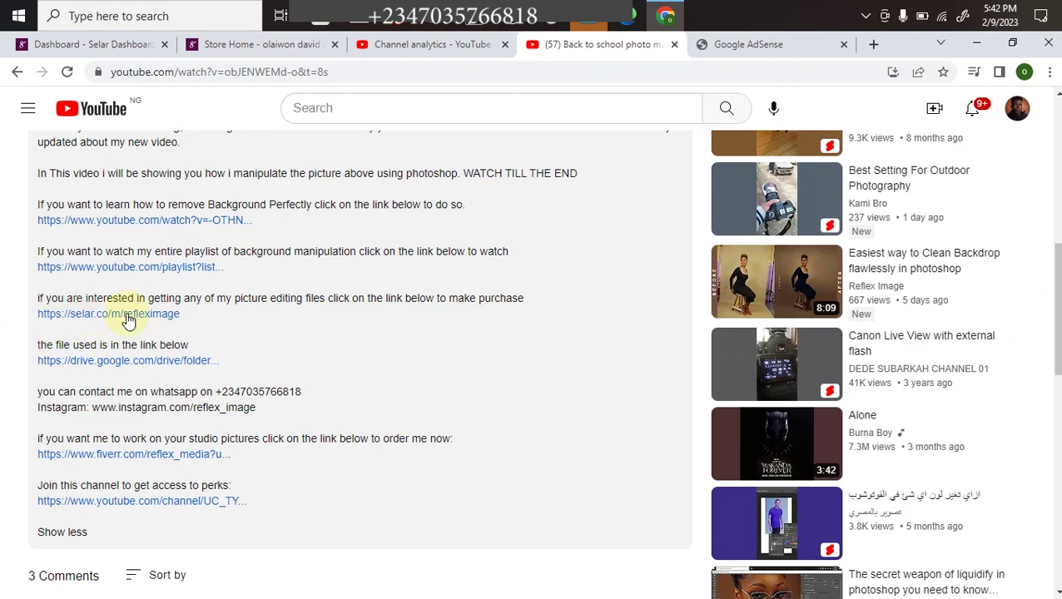
Step: Examine the featured and full product listings in the Selar store, and look through its available currencies
left_click(227, 44)
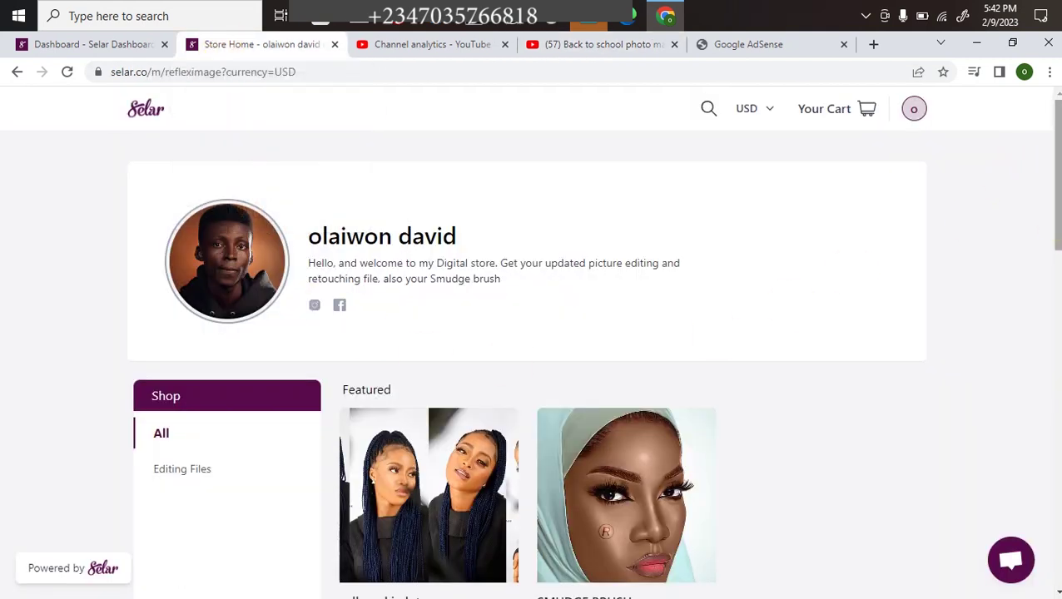
scroll(1043, 180, "down", 3)
scroll(427, 350, "up", 1)
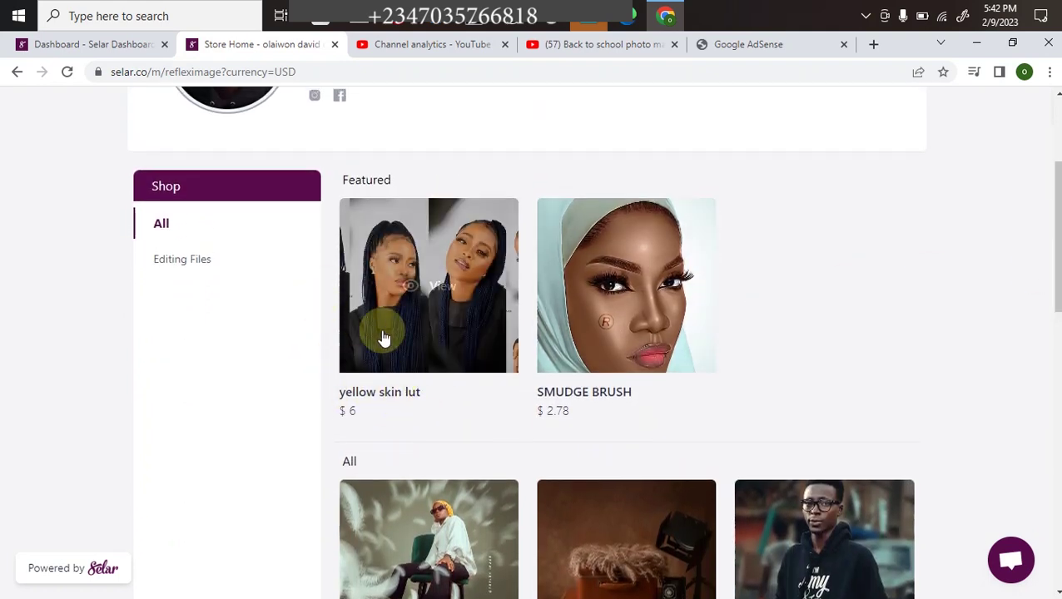
scroll(633, 332, "down", 3)
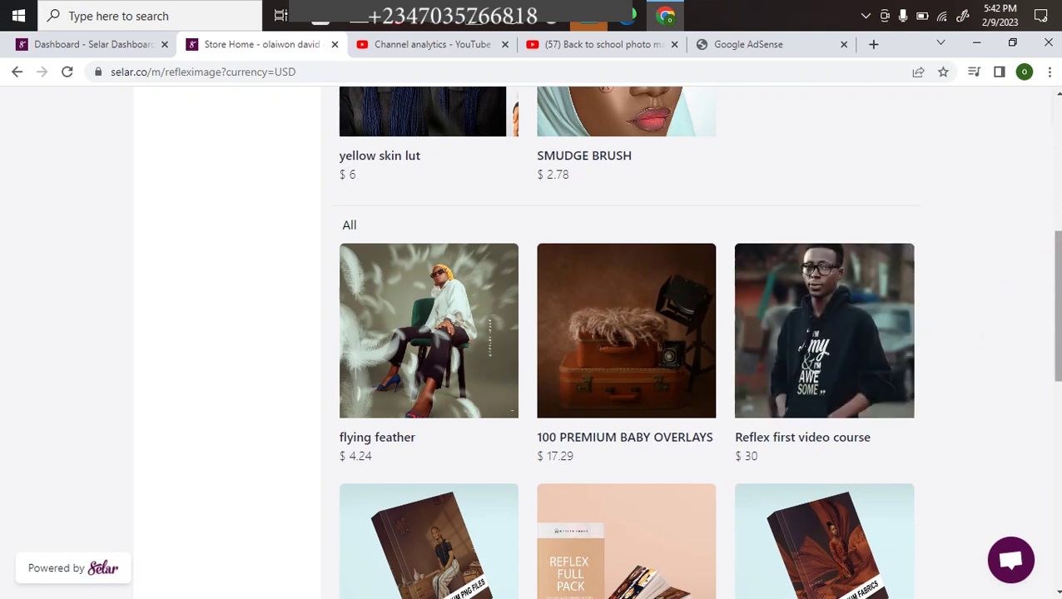
scroll(936, 341, "down", 4)
scroll(429, 325, "up", 1)
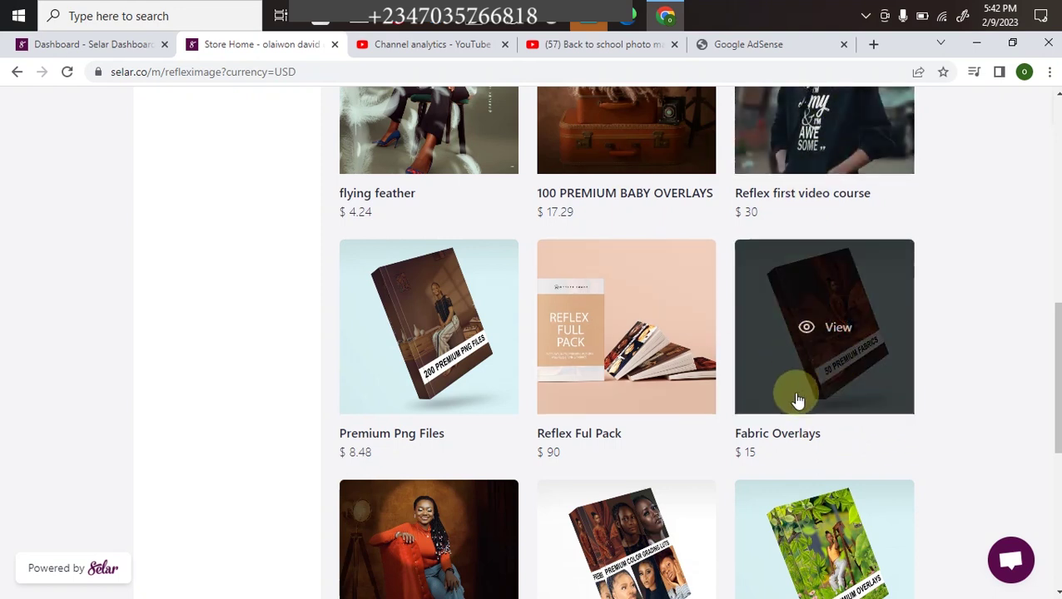
scroll(966, 400, "down", 3)
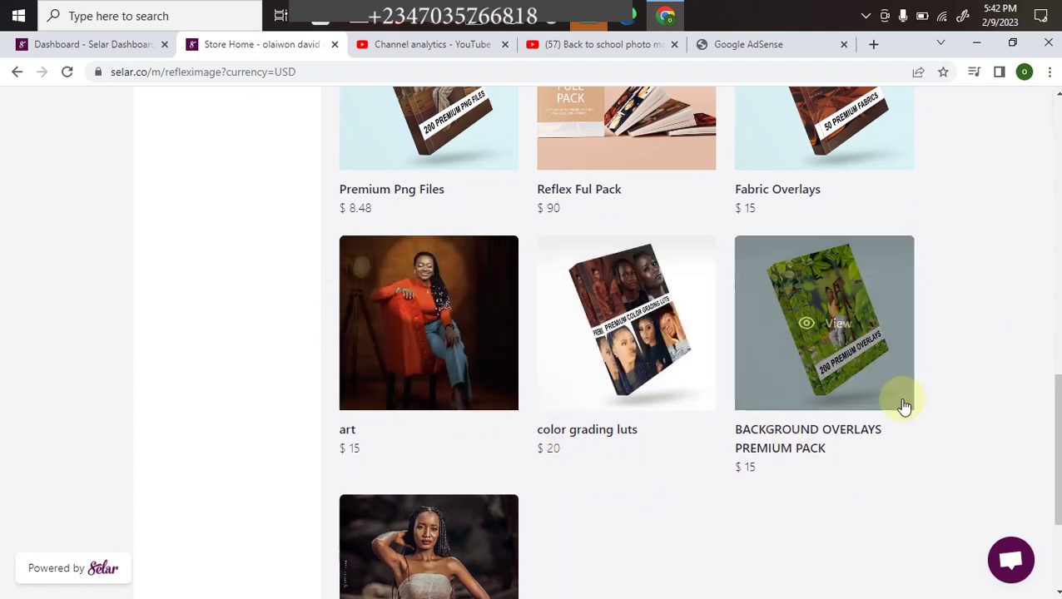
scroll(599, 441, "down", 3)
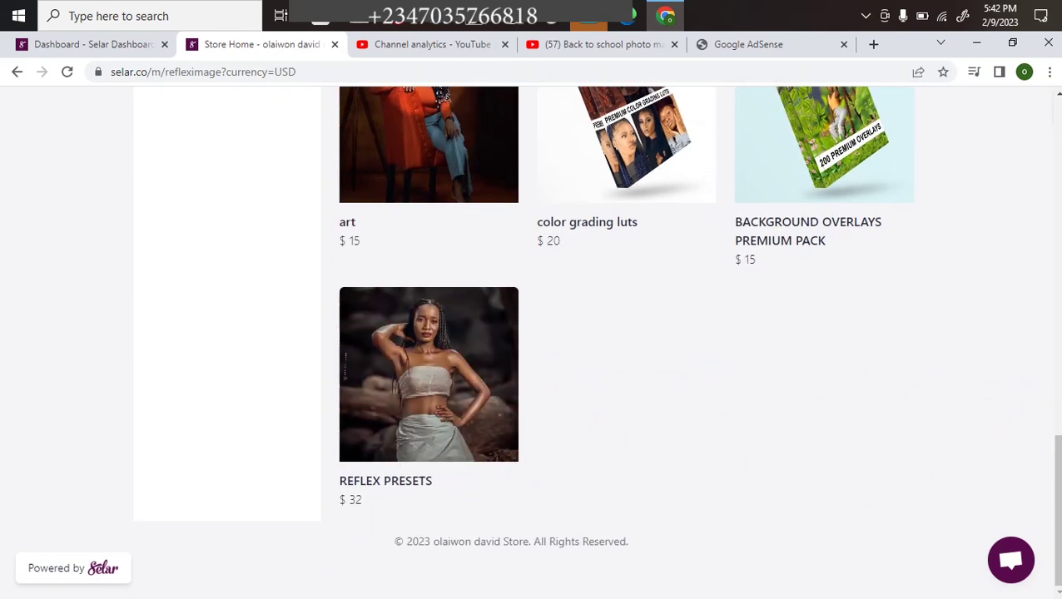
scroll(626, 342, "up", 10)
scroll(626, 341, "down", 5)
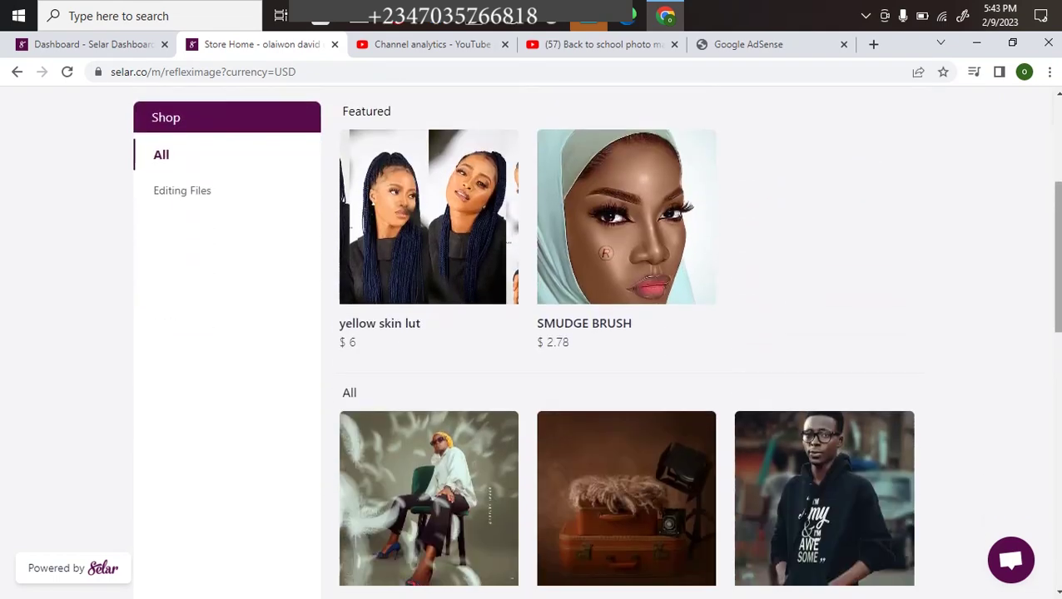
scroll(625, 341, "down", 3)
scroll(626, 342, "up", 10)
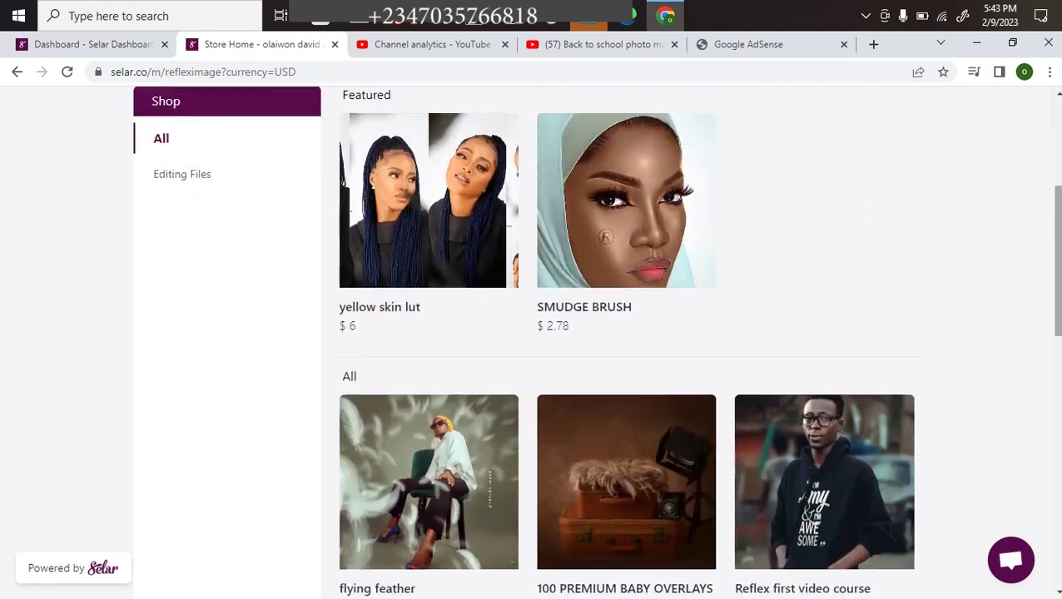
scroll(582, 341, "up", 2)
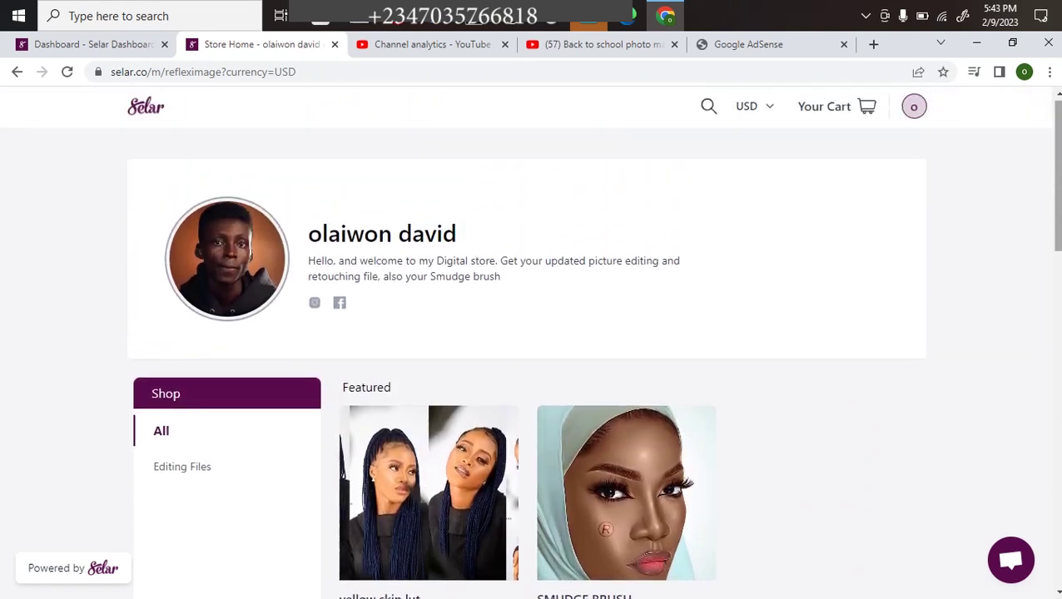
left_click(743, 116)
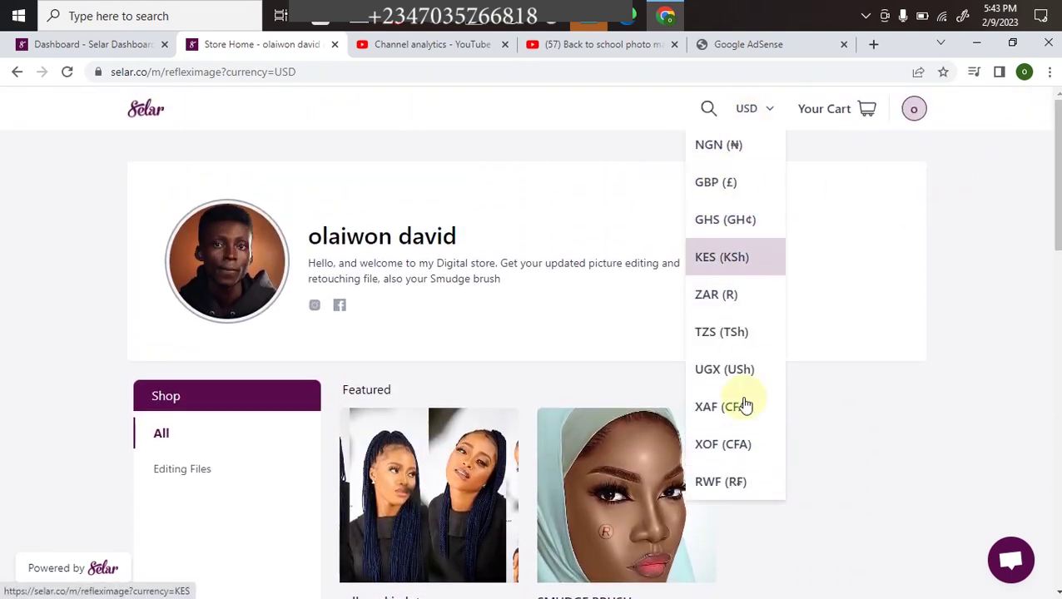
left_click(957, 244)
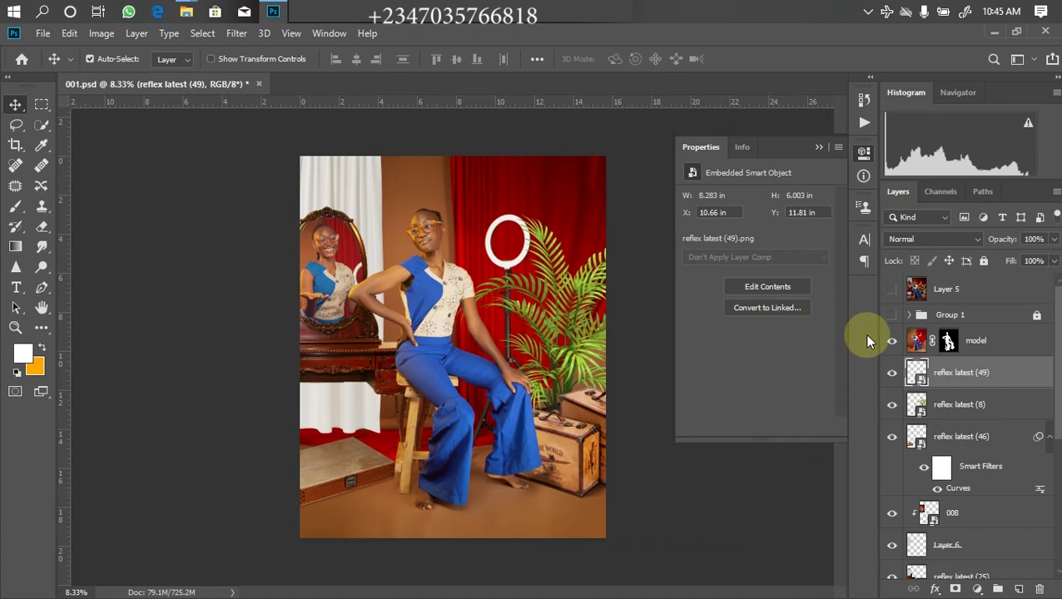
Step: Switch back to Photoshop and compare the composite with and without Group 1's colour grading
left_click(891, 315)
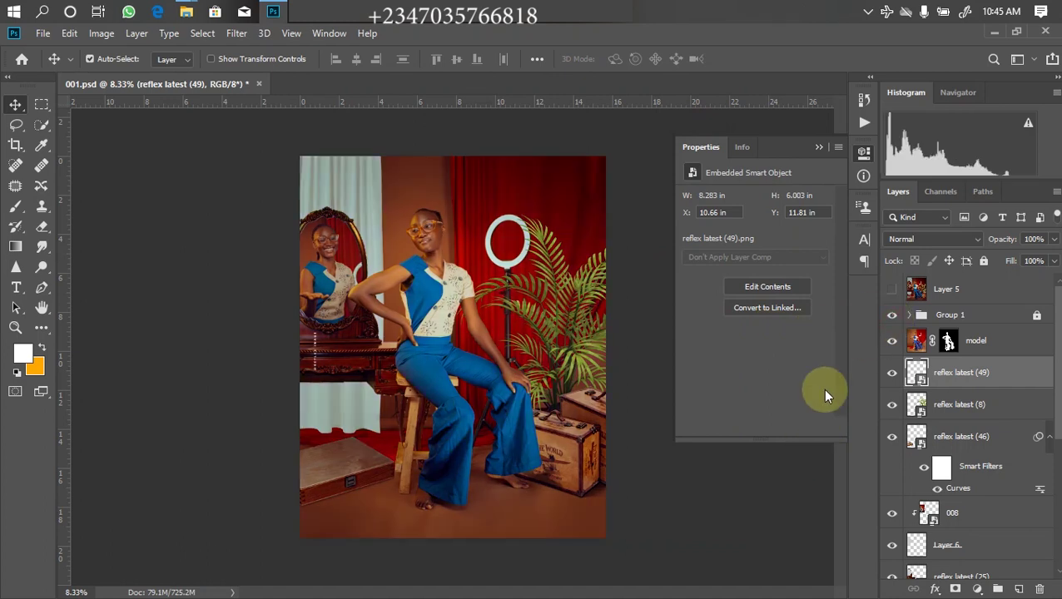
left_click(891, 314)
left_click(892, 315)
Step: Group all layers above the locked Background into a single layer group
scroll(982, 416, "down", 5)
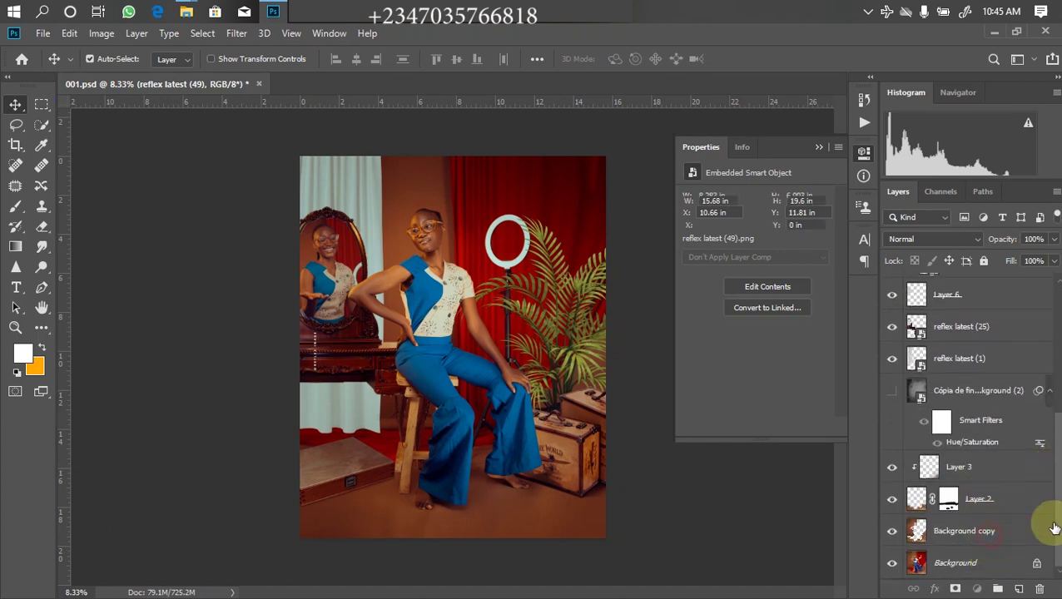
left_click(1023, 531)
scroll(1043, 445, "up", 5)
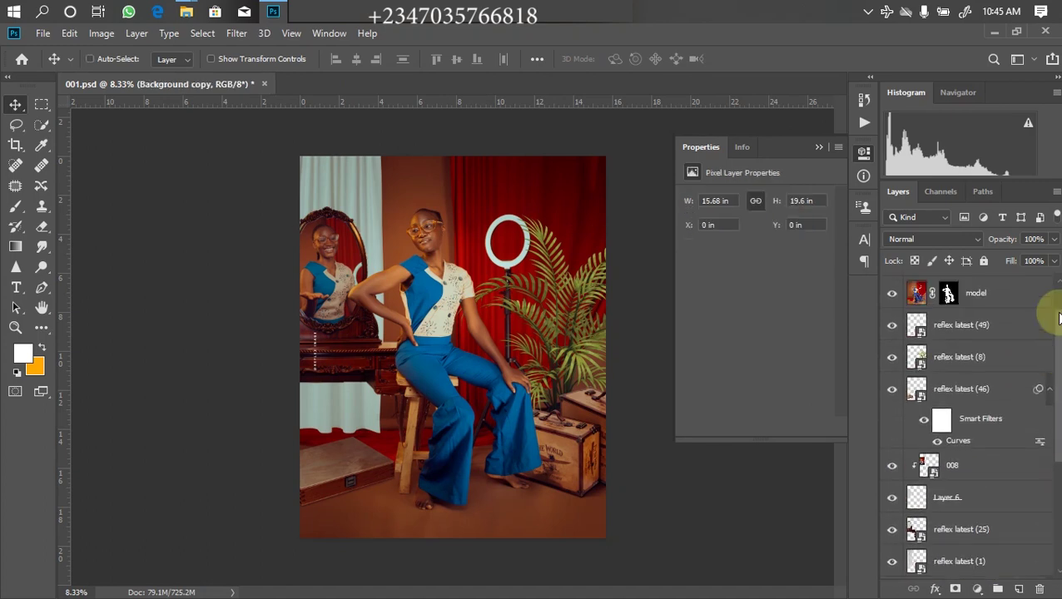
left_click(973, 308)
key("ctrl+alt+a")
key("ctrl+g")
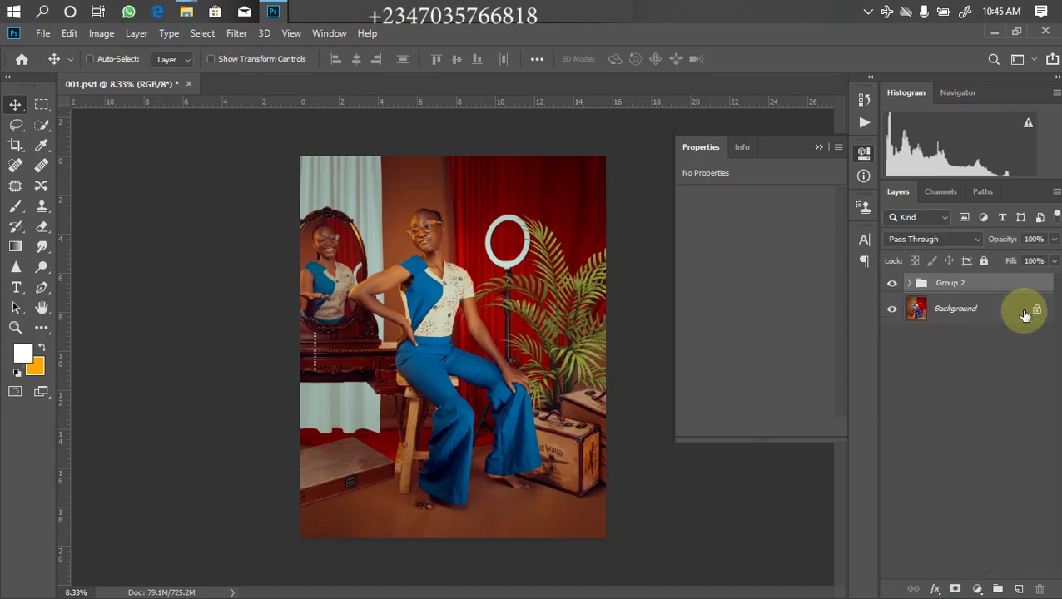
Step: Compare the original photo with the finished composite by toggling the visibility of Group 2
left_click(891, 282)
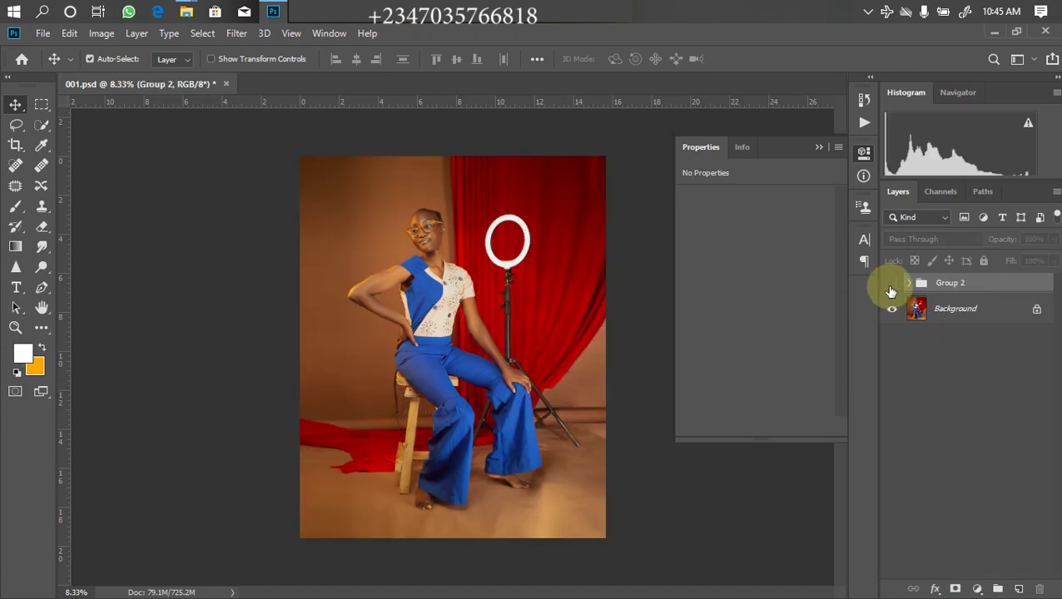
left_click(892, 283)
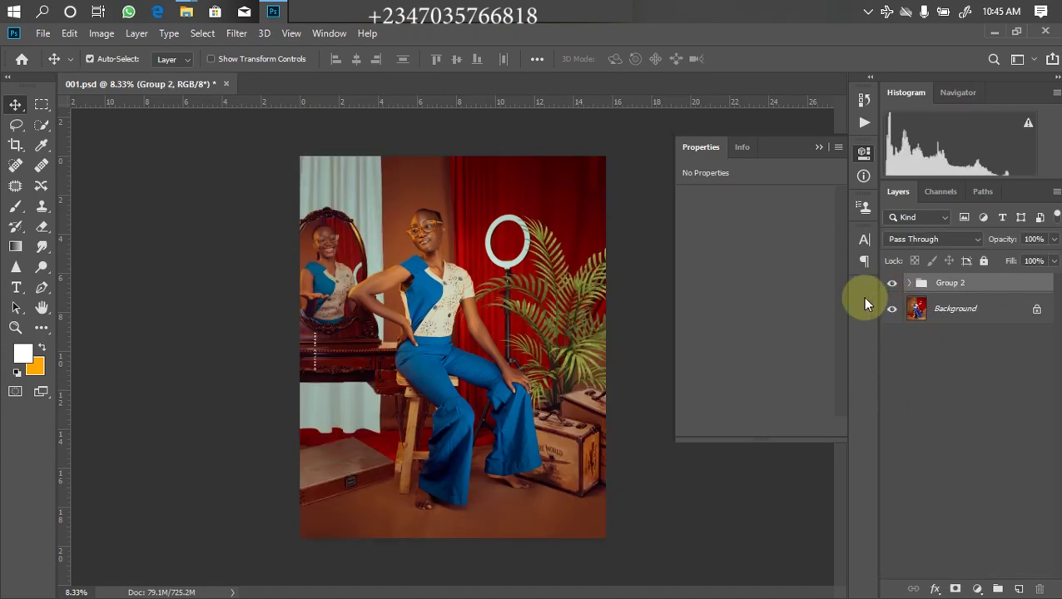
left_click(891, 282)
left_click(891, 283)
Step: Expand Group 2, hide the Group 1 colour grading inside it and make the model layer active
left_click(909, 283)
left_click(892, 336)
left_click(979, 362)
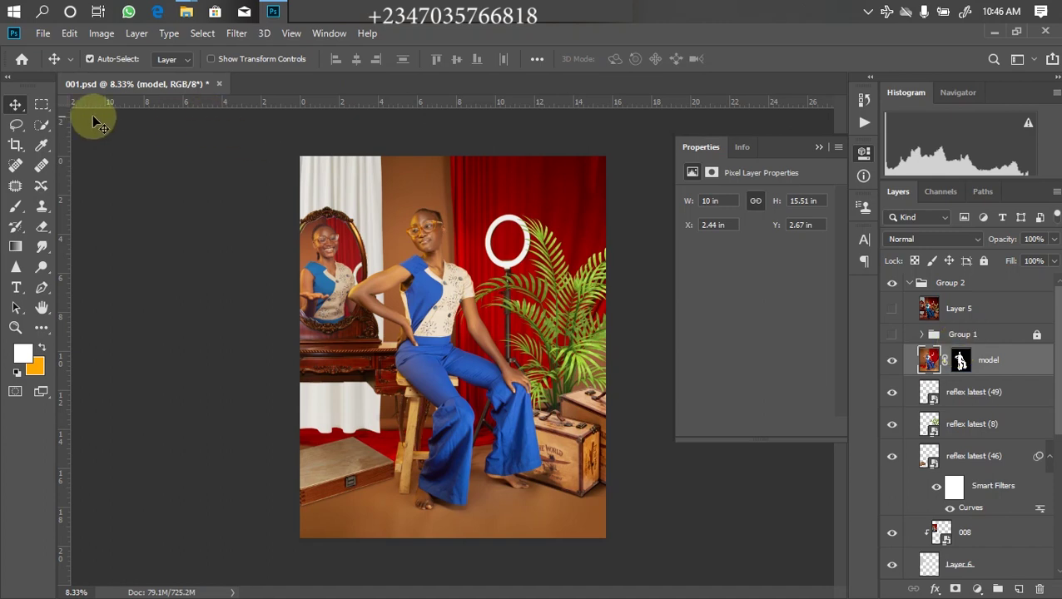
Step: Draw a large circular selection around the model with the Elliptical Marquee tool and invert it to cover the photo's outer area
left_click(42, 105)
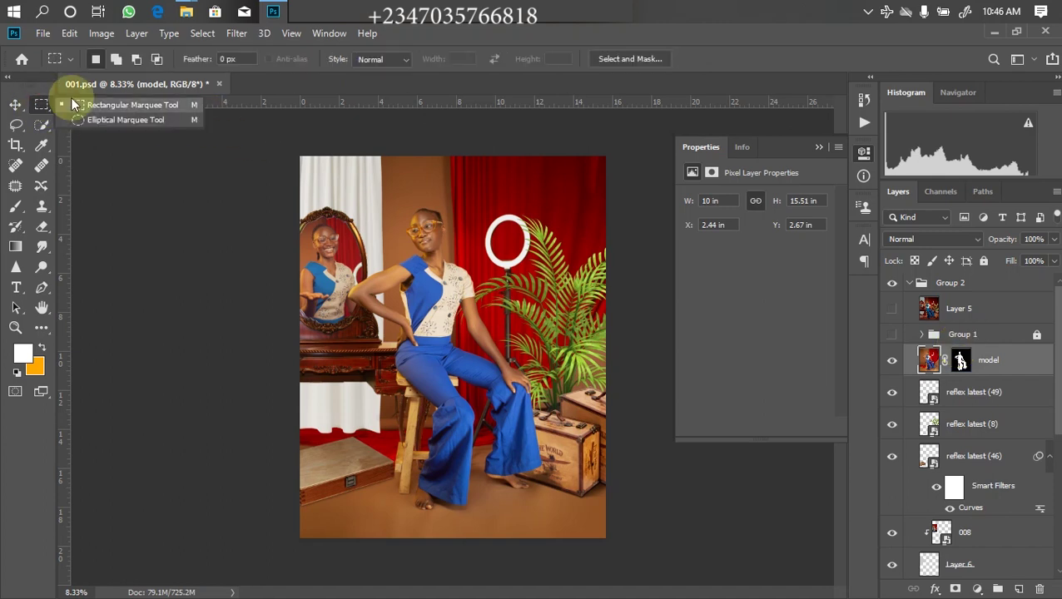
left_click(113, 119)
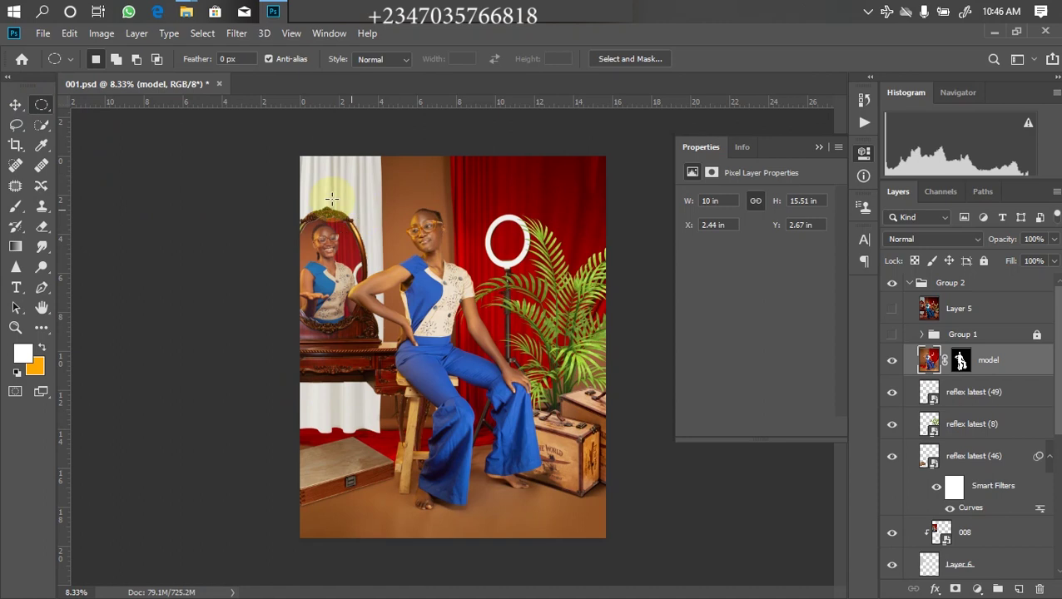
left_click_drag(333, 178, 593, 503)
mouse_move(457, 350)
left_mouse_down()
mouse_move(466, 354)
mouse_move(456, 352)
left_mouse_up()
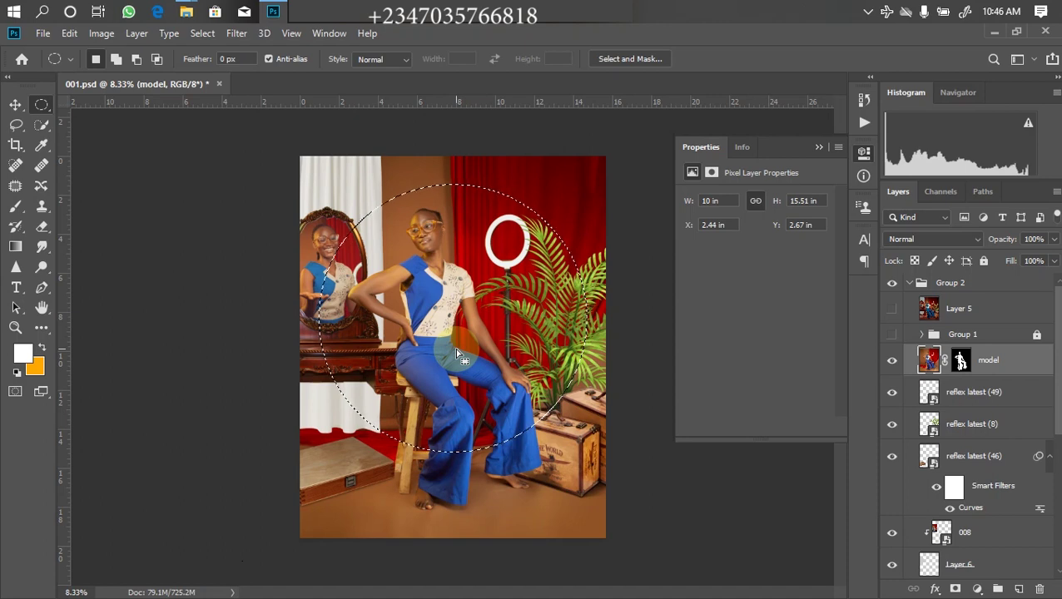
key("ctrl+shift+i")
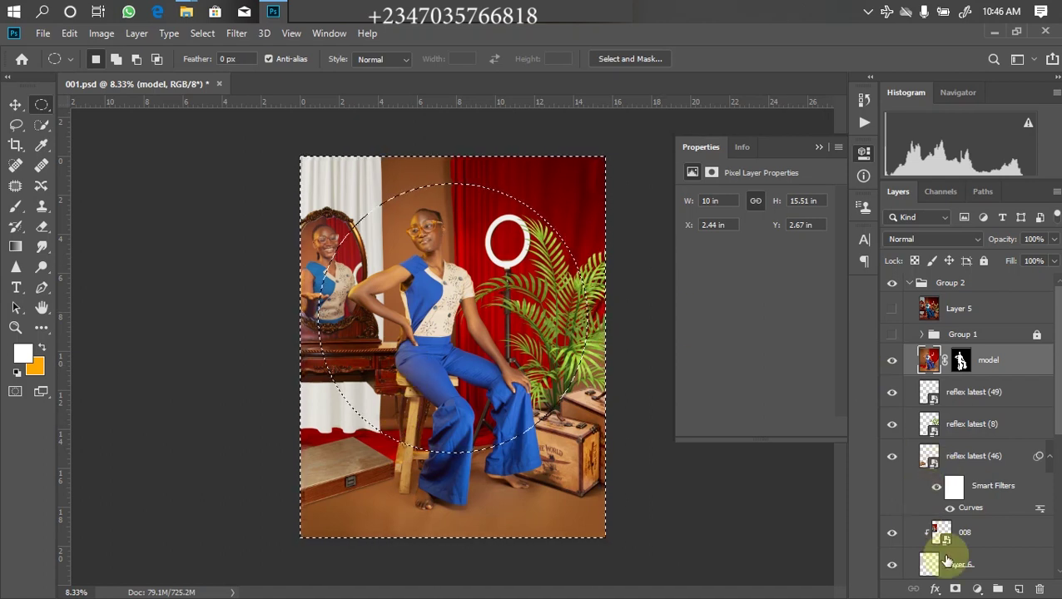
Step: Add a black (000000) Solid Color fill layer above the model layer, masked to the area outside the circle
left_click(977, 588)
left_click(975, 315)
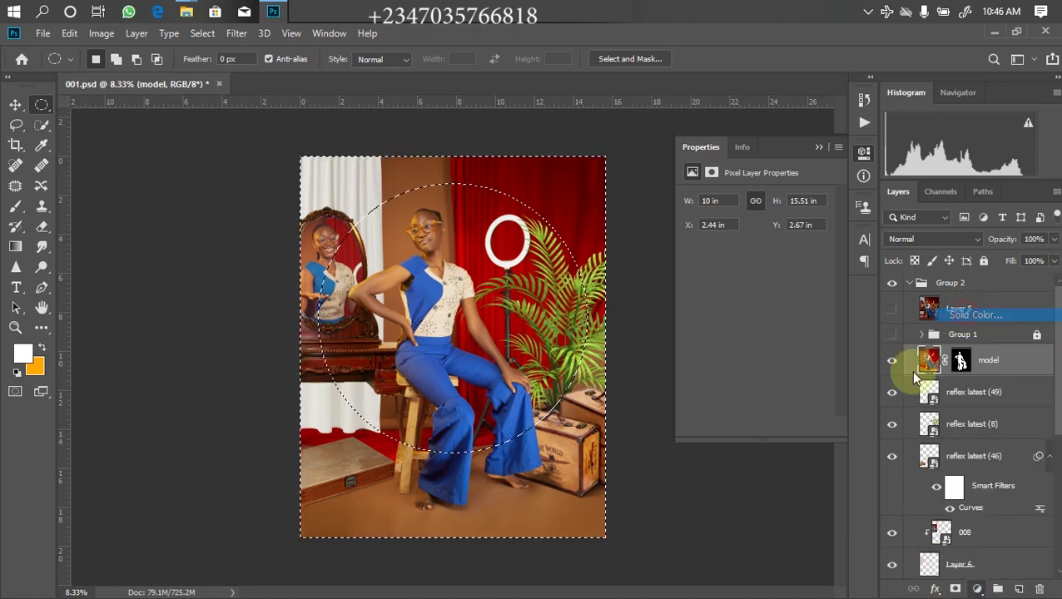
mouse_move(780, 372)
left_mouse_down()
mouse_move(671, 475)
mouse_move(585, 578)
left_mouse_up()
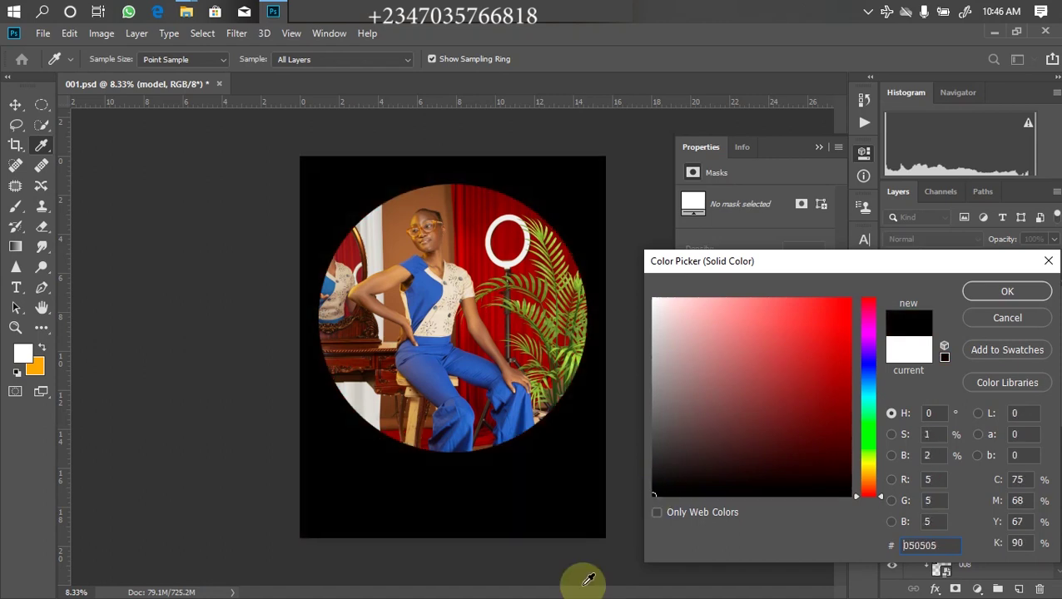
key("Return")
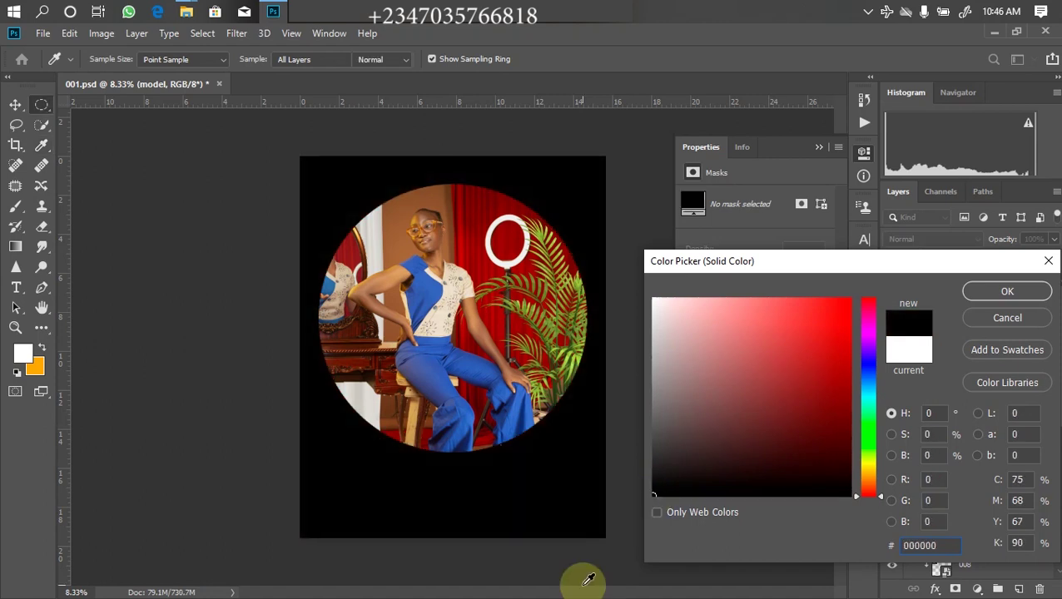
Step: Soften the black fill into a vignette by feathering its layer mask 545.5 px and lowering the layer opacity to 30%
left_click(967, 363)
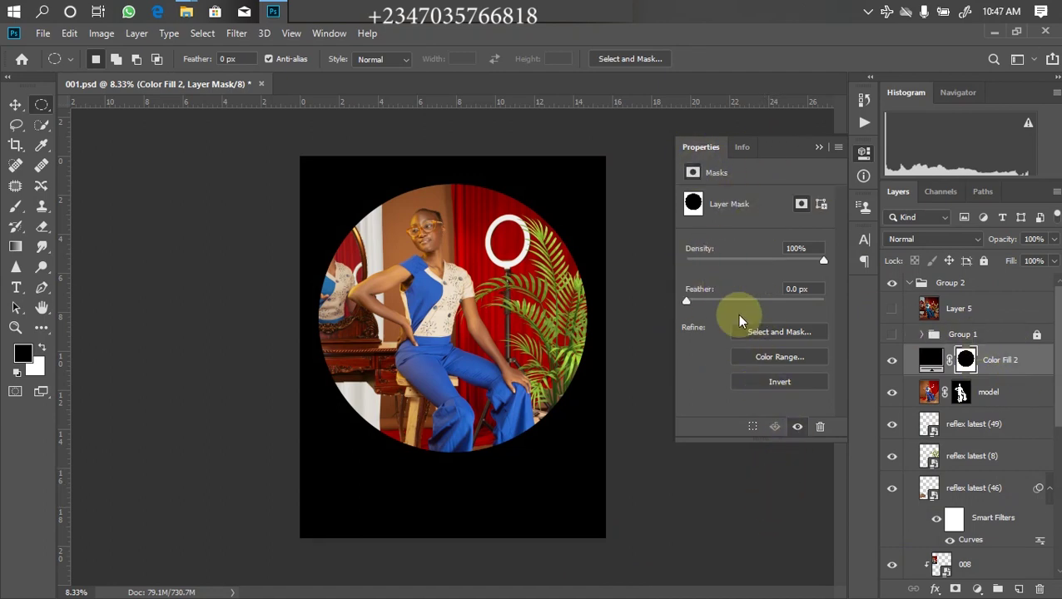
left_click_drag(687, 302, 730, 312)
left_click_drag(811, 316, 806, 307)
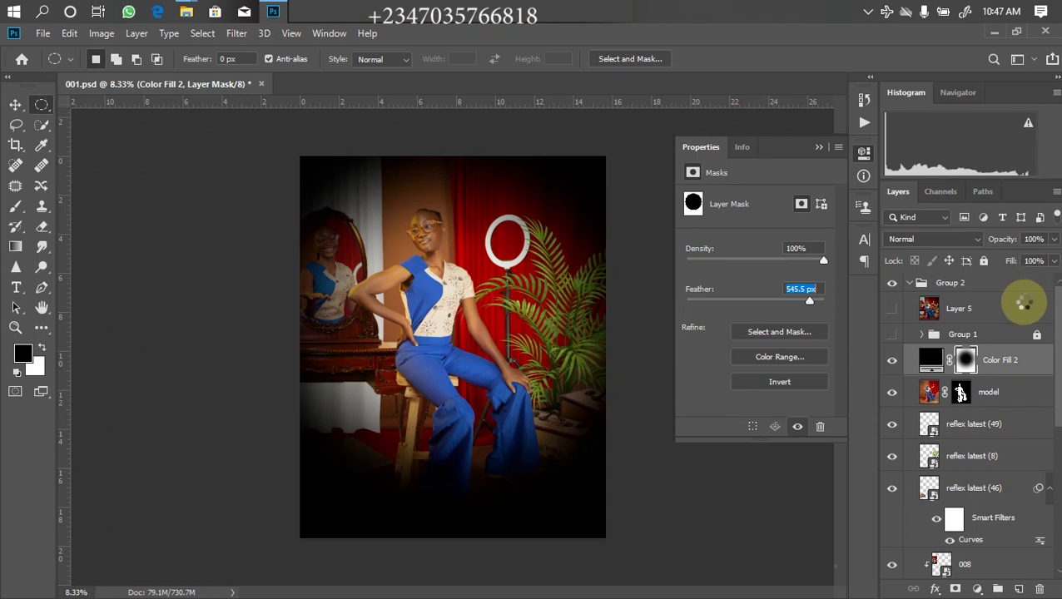
left_click(1054, 239)
left_click_drag(1053, 258, 1002, 268)
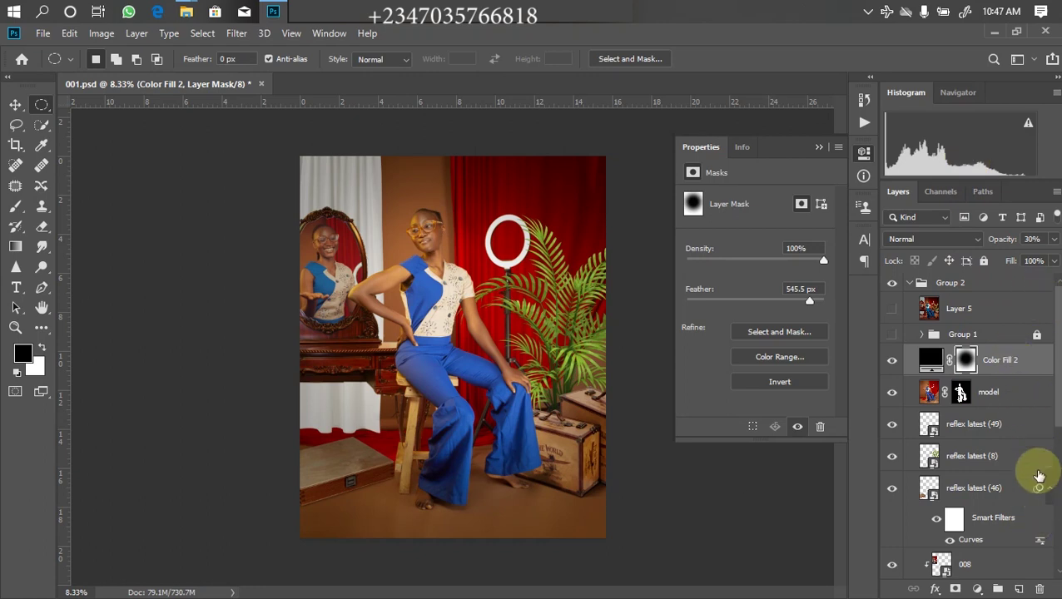
Step: Add a Color Lookup adjustment above the vignette using the NATURAL FINESSE.cube 3D LUT and reduce its opacity to 46%
left_click(978, 589)
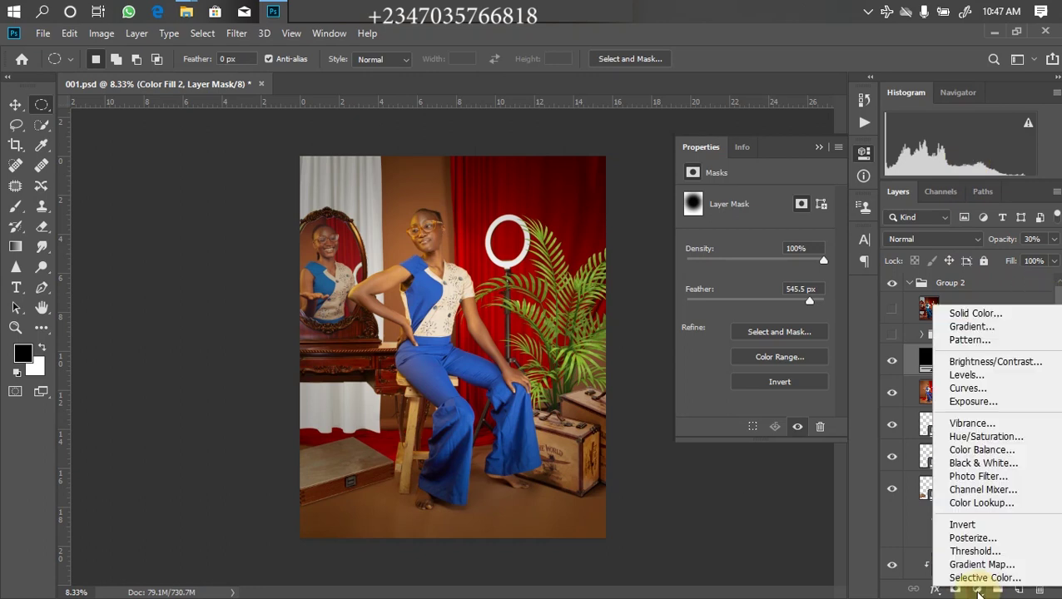
left_click(981, 509)
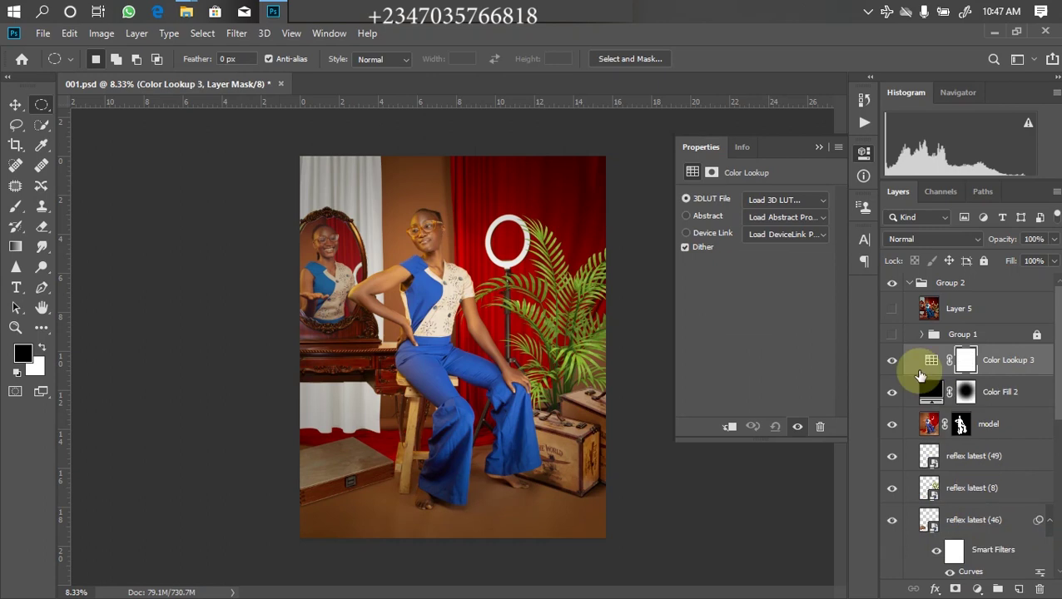
left_click(799, 201)
left_click_drag(963, 248, 955, 537)
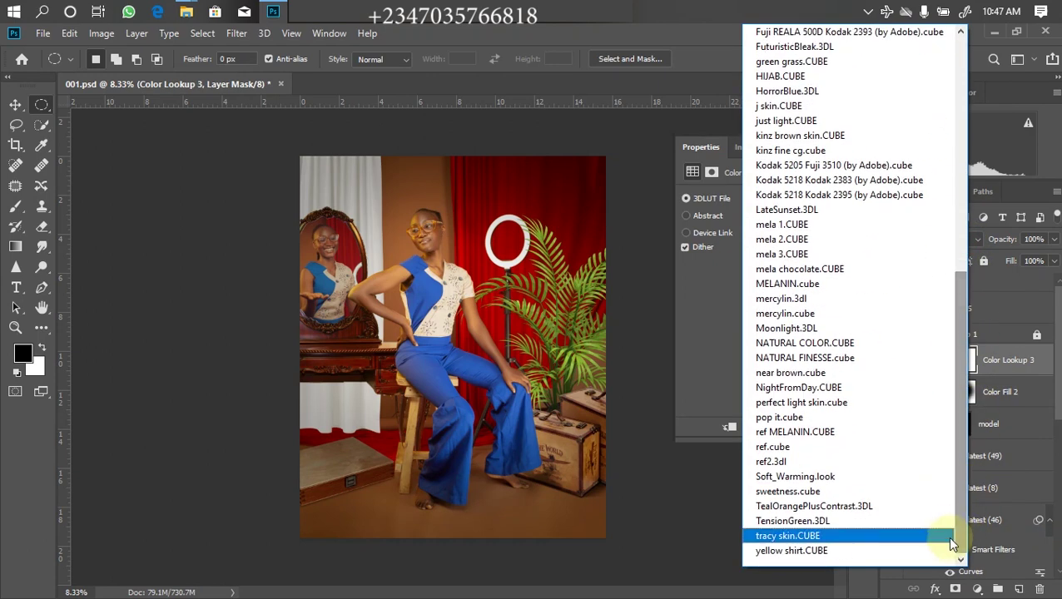
left_click(832, 358)
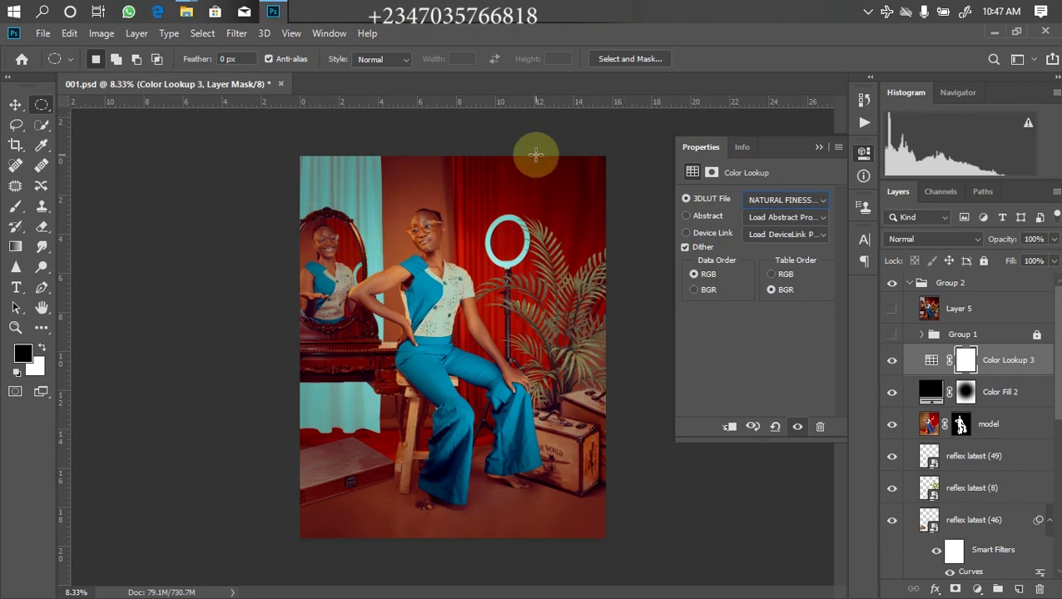
left_click(1053, 239)
mouse_move(1027, 259)
left_mouse_down()
mouse_move(1015, 252)
mouse_move(1016, 276)
left_mouse_up()
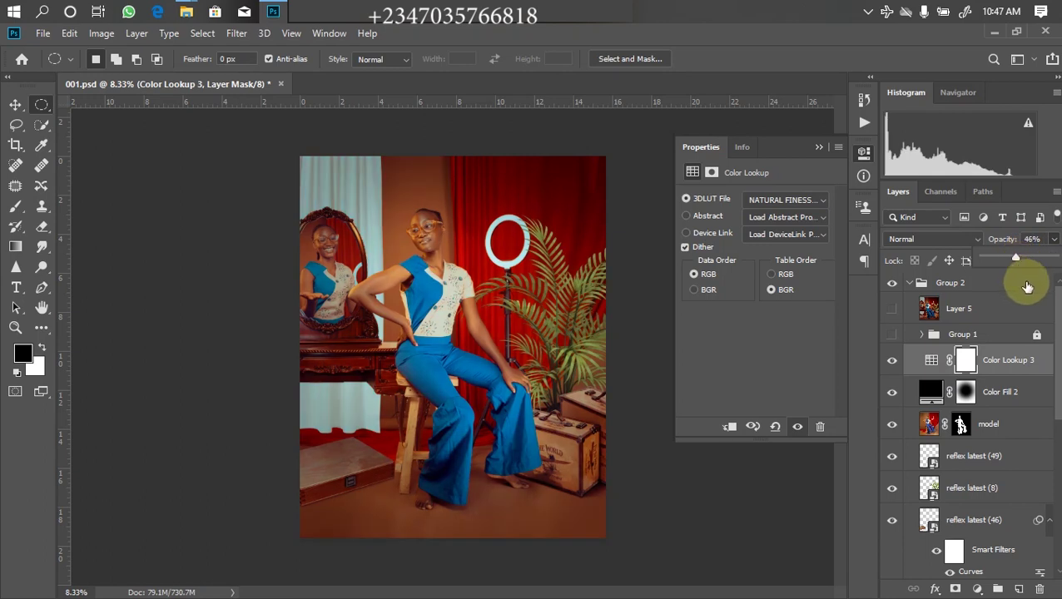